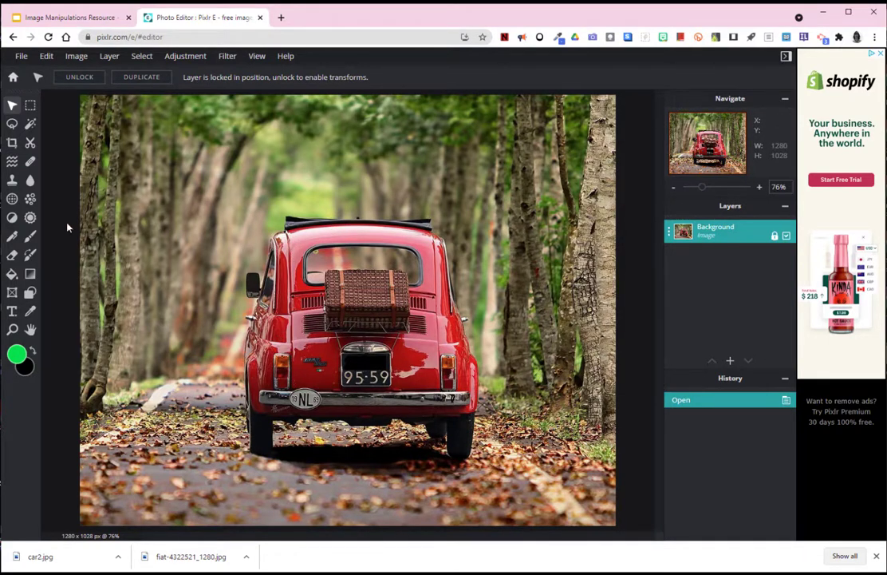
left_click(12, 124)
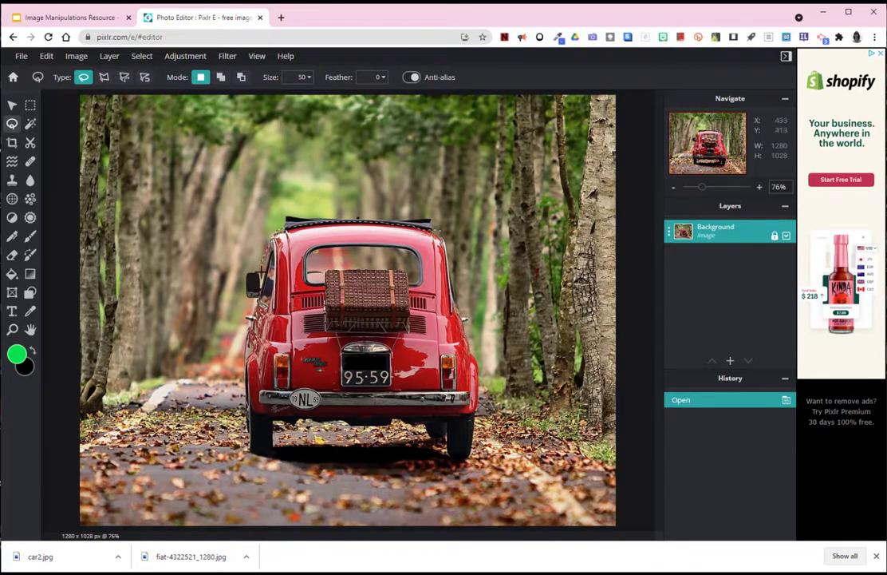
mouse_move(261, 226)
left_mouse_down()
mouse_move(240, 369)
mouse_move(333, 380)
left_mouse_up()
left_click_drag(483, 362, 472, 335)
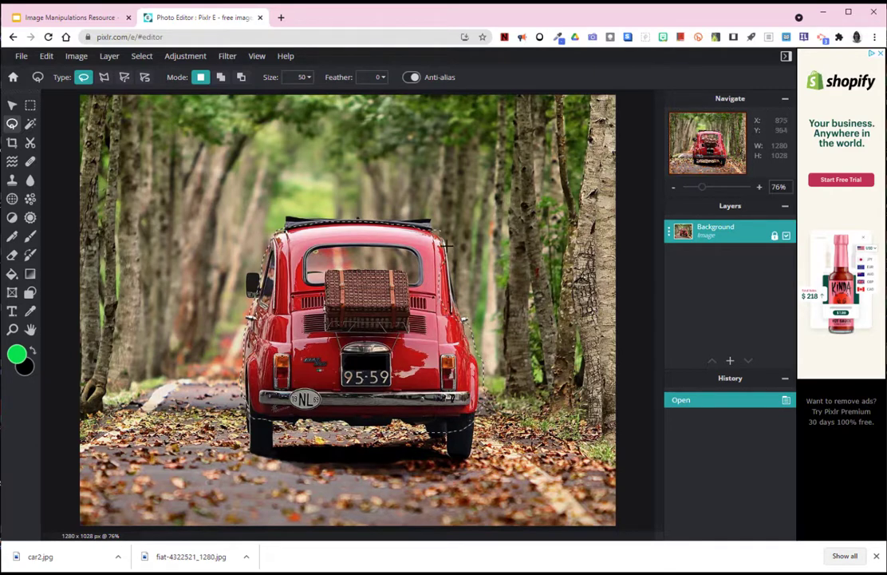
left_click_drag(448, 247, 445, 226)
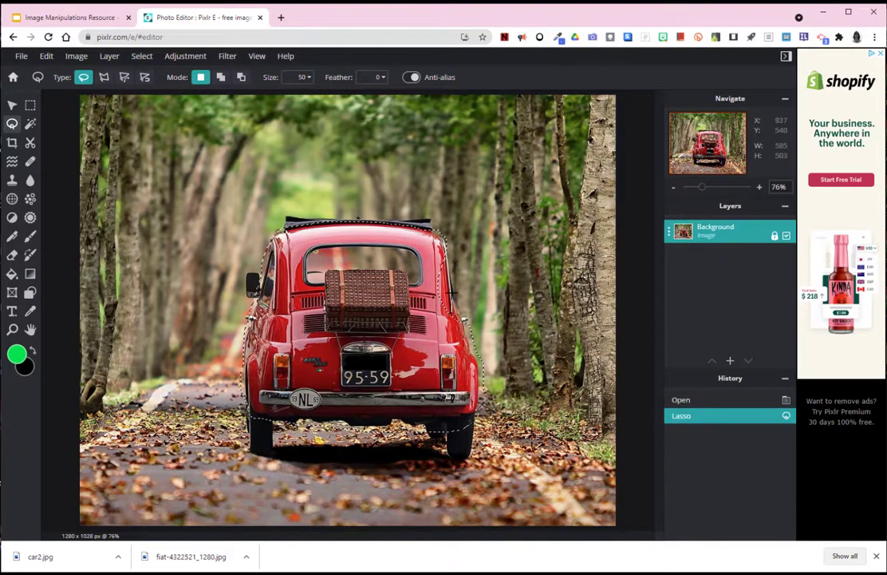
left_click(458, 270)
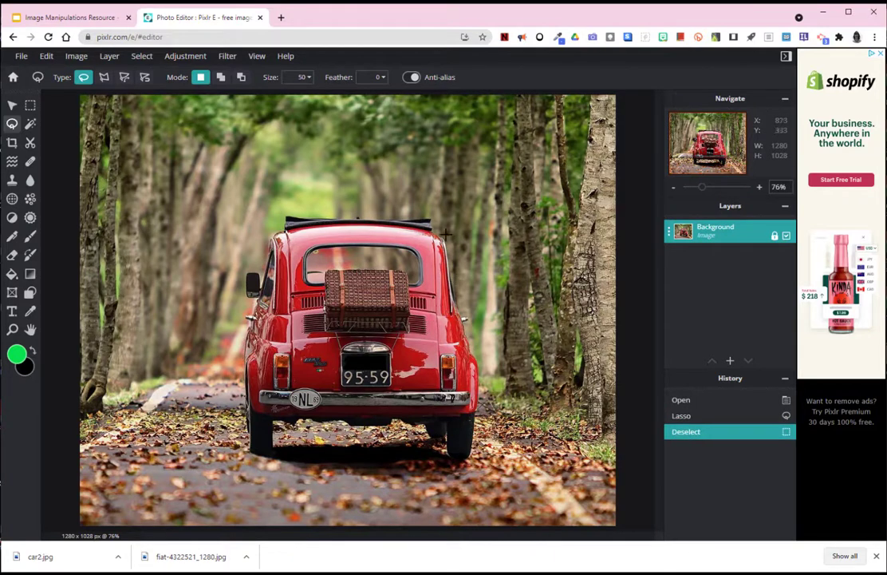
- Trace a freehand lasso selection around the body of the red car and copy it
mouse_move(347, 215)
left_mouse_down()
mouse_move(263, 240)
mouse_move(243, 323)
mouse_move(323, 427)
mouse_move(416, 423)
mouse_move(477, 382)
mouse_move(468, 319)
left_mouse_up()
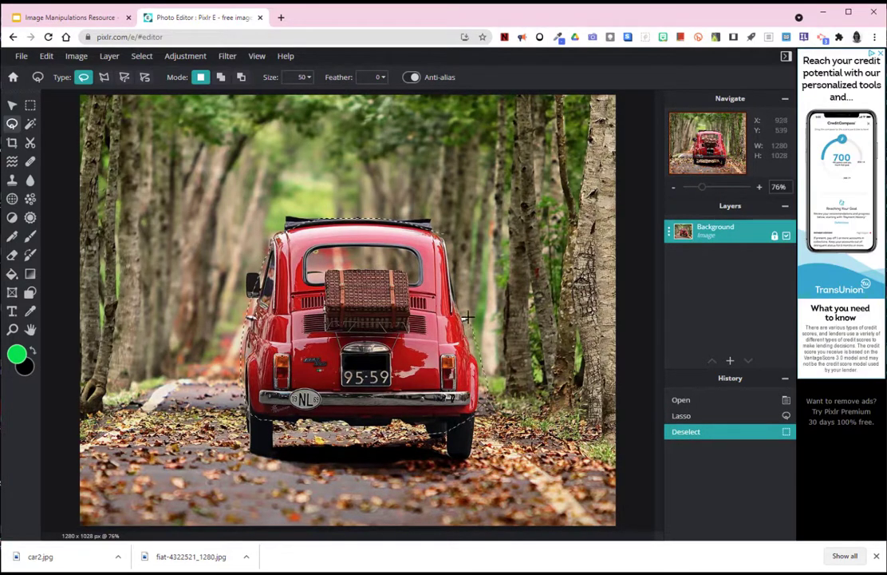
left_click_drag(451, 242, 451, 242)
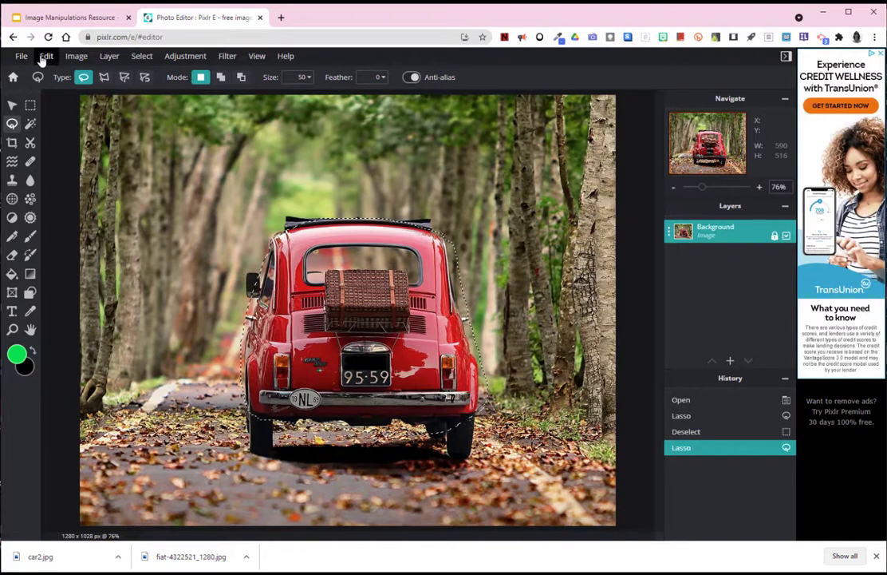
left_click(47, 56)
left_click(66, 129)
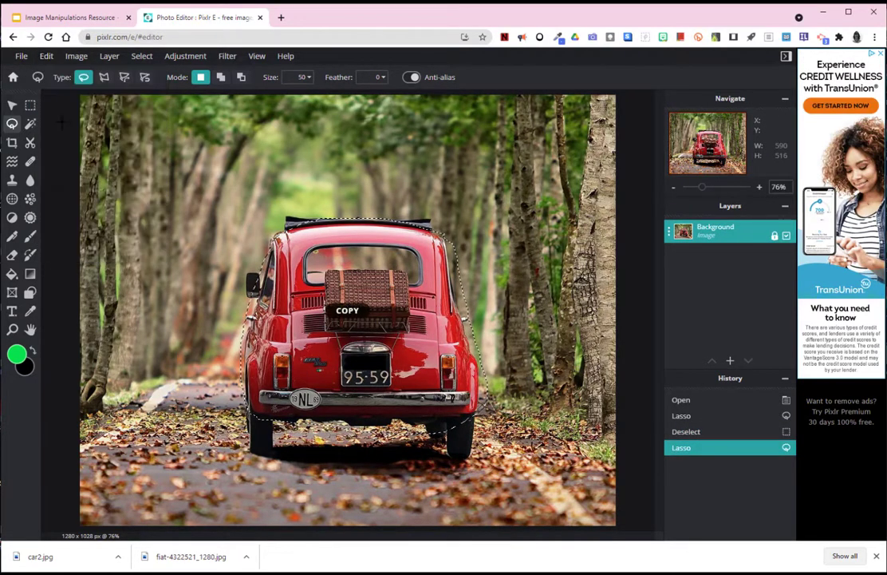
- Paste the copied car as a new layer, align it over the original car, and check the cutout with the Background layer temporarily hidden
left_click(46, 57)
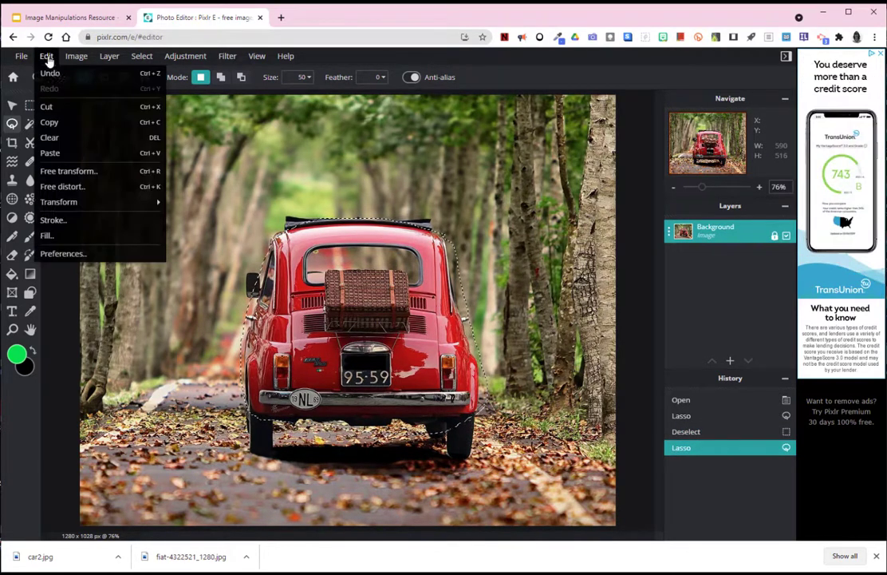
left_click(73, 152)
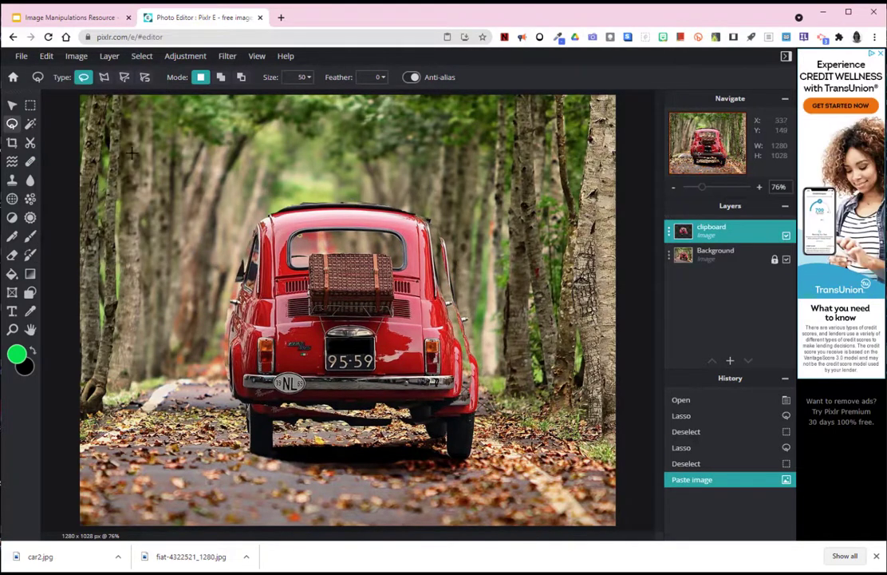
left_click(12, 104)
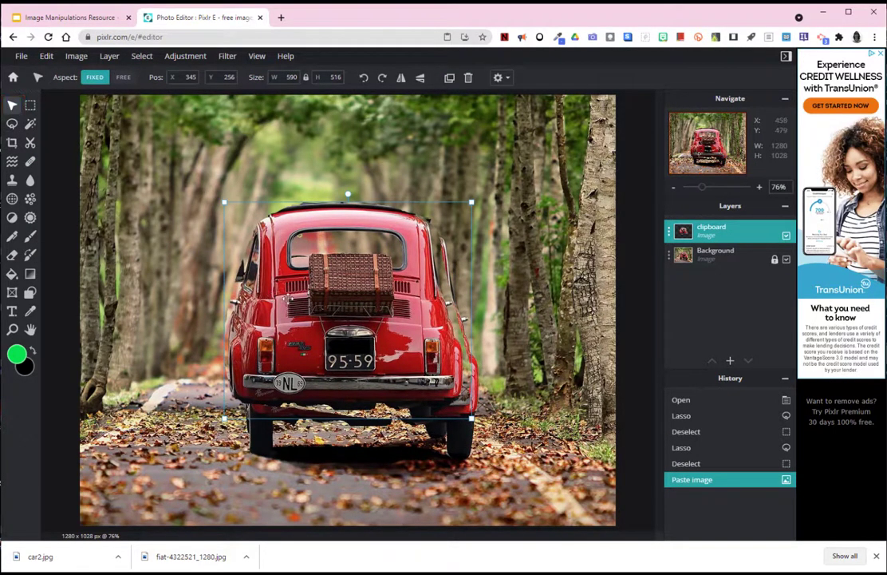
left_click_drag(296, 295, 320, 313)
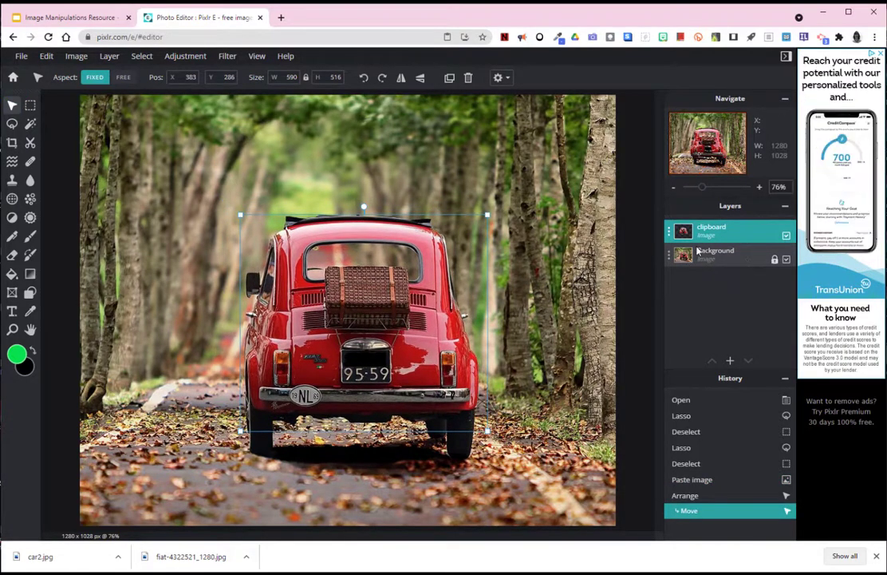
left_click(786, 261)
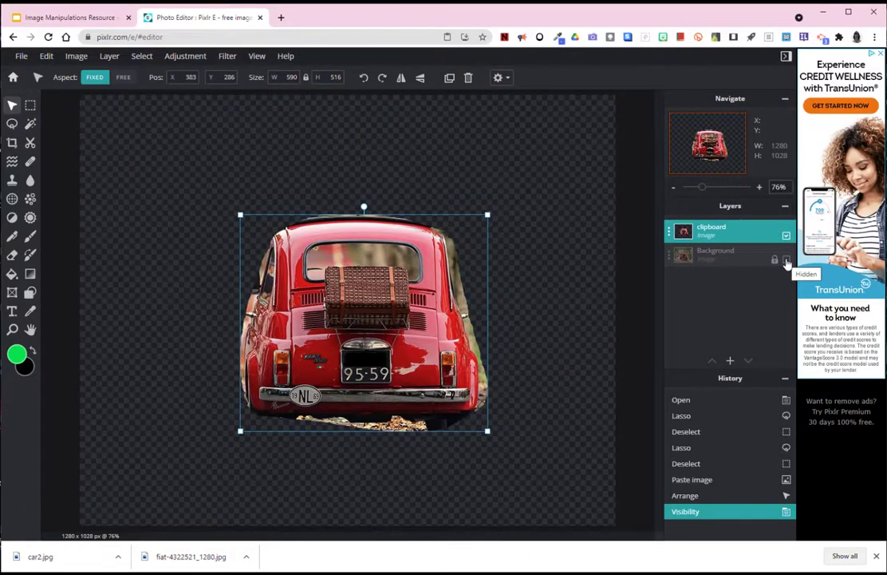
left_click(786, 260)
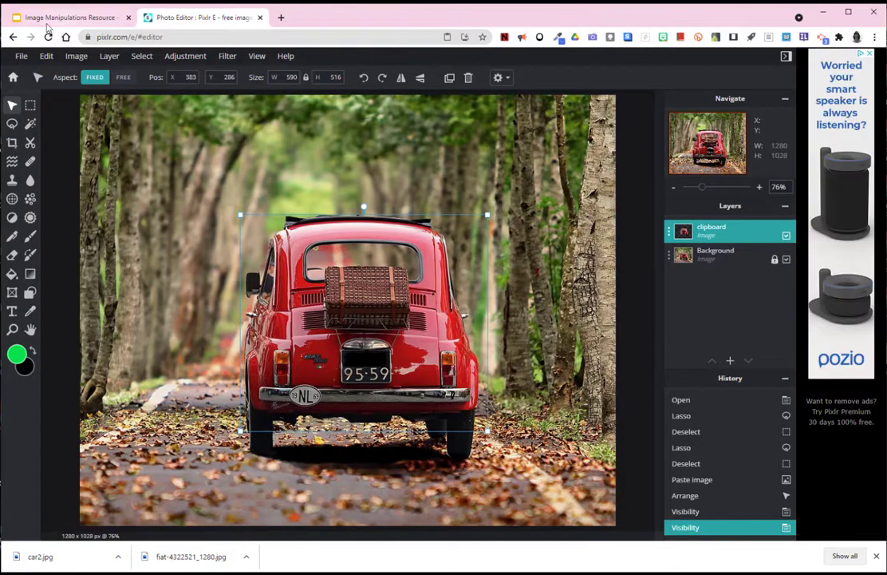
- Save the layered project as "car desaturate1" in PXZ format and download it
left_click(23, 56)
left_click(28, 150)
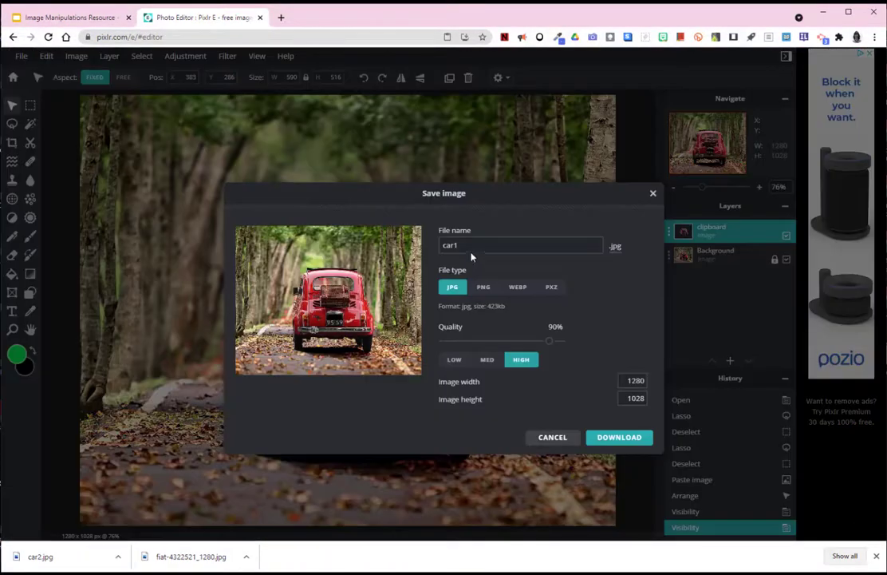
key("BackSpace")
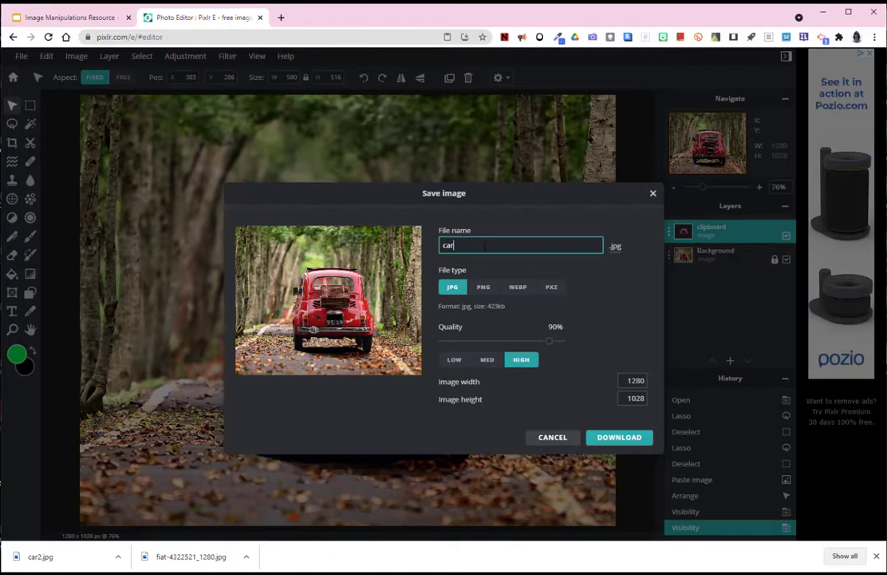
type("desaturate1")
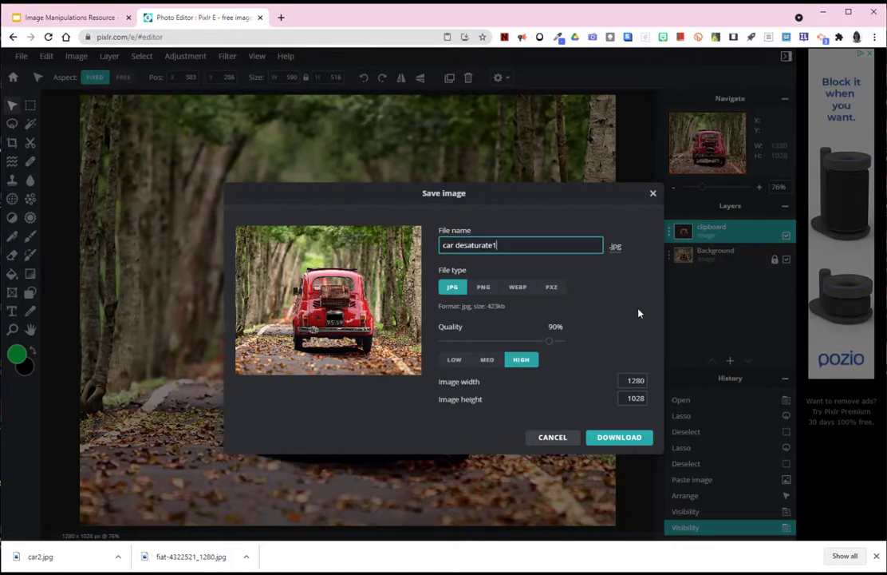
left_click(553, 287)
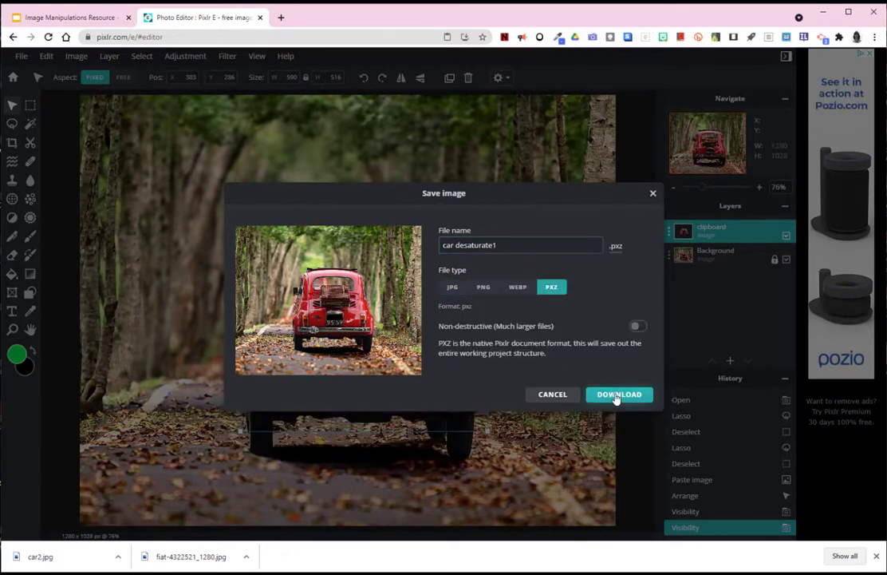
left_click(620, 395)
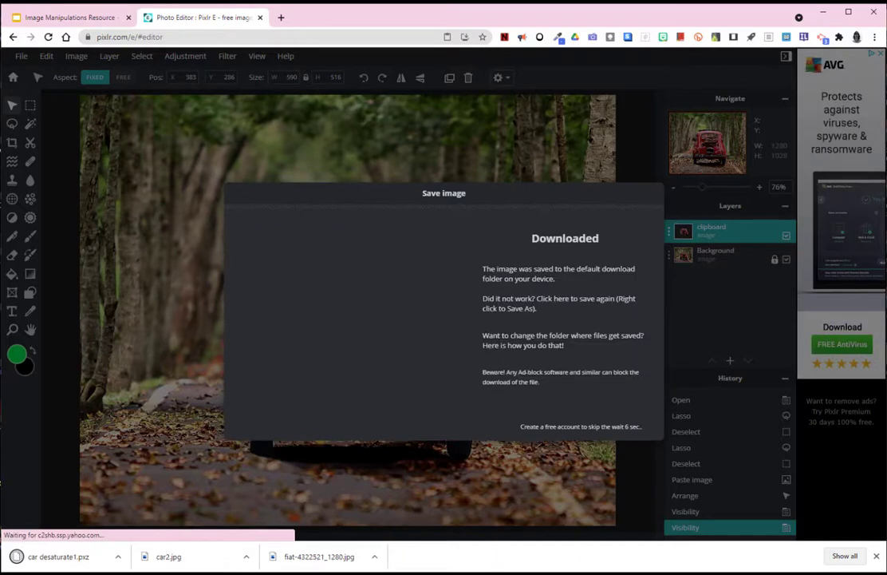
left_click(118, 556)
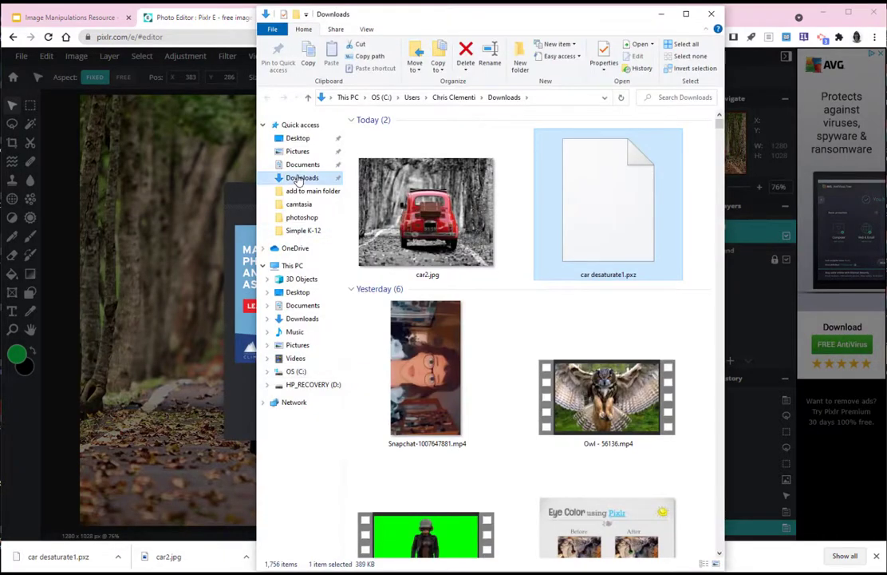
left_click(300, 177)
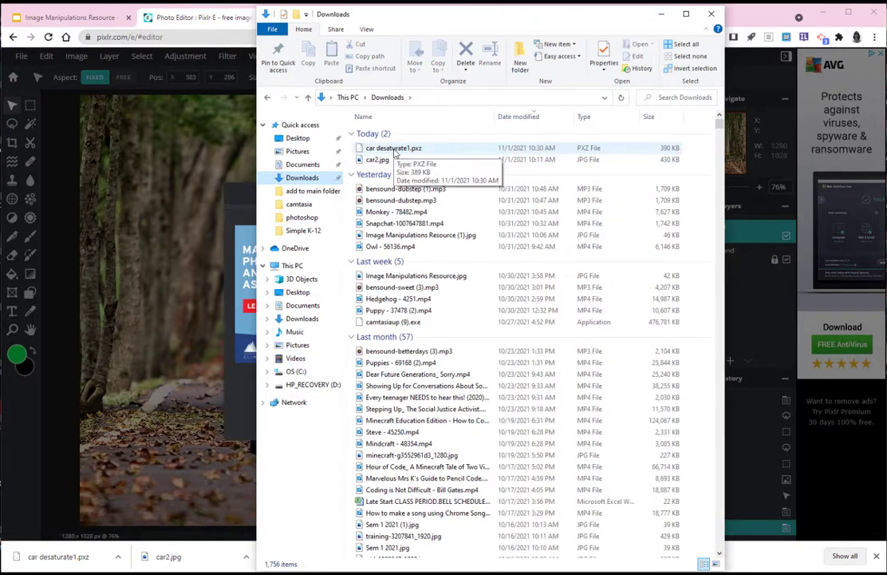
right_click(394, 151)
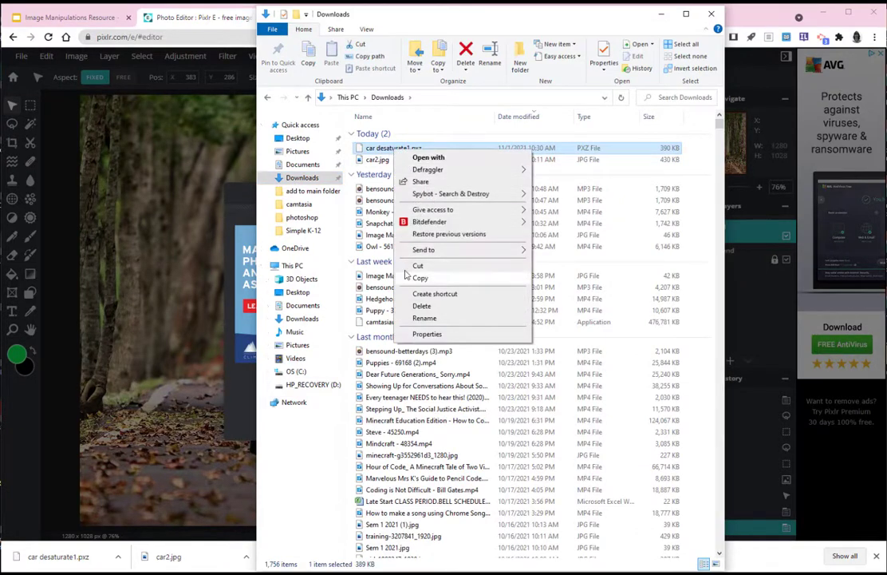
key("Escape")
left_click(299, 139)
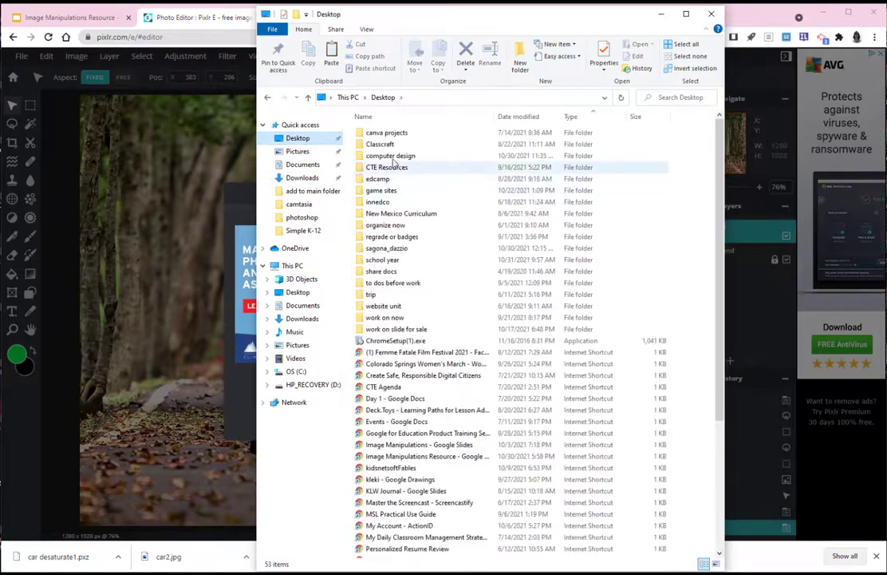
double_click(390, 157)
double_click(374, 189)
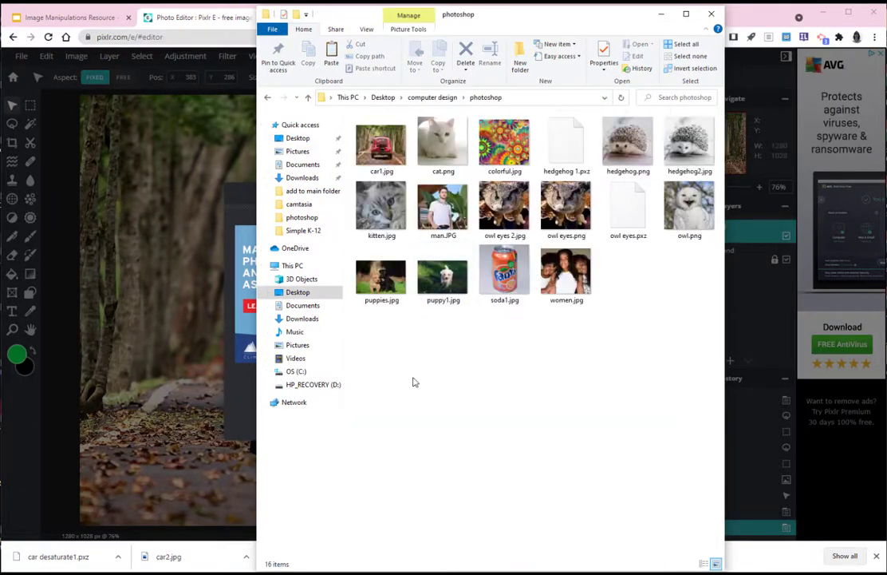
right_click(409, 380)
left_click(440, 454)
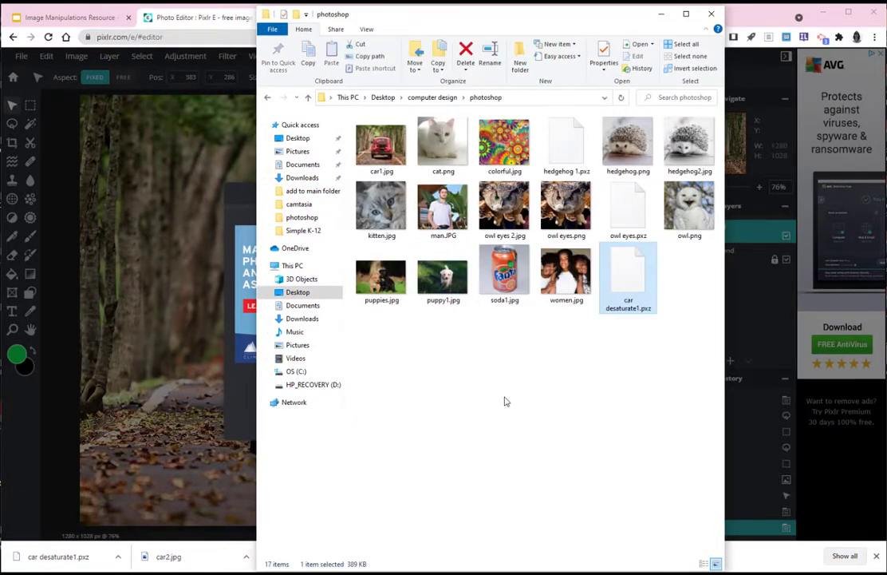
left_click(716, 22)
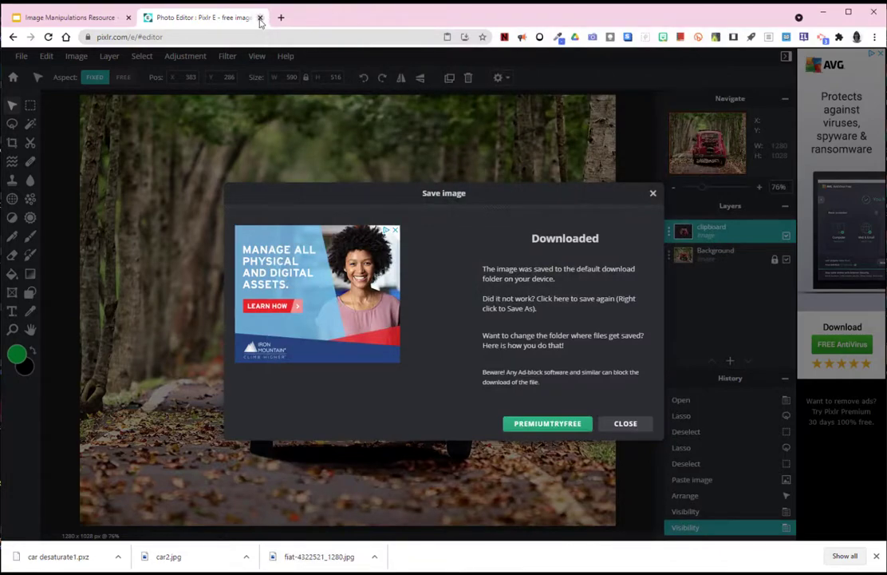
- Restart Pixlr E from the Pixlr home page and open car desaturate1.pxz from the photoshop folder
left_click(260, 17)
left_click(149, 18)
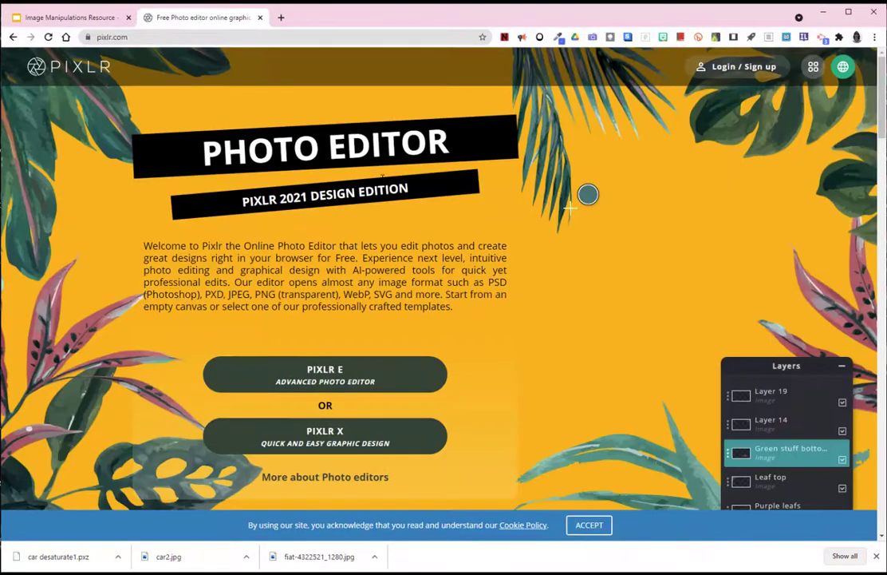
left_click(293, 370)
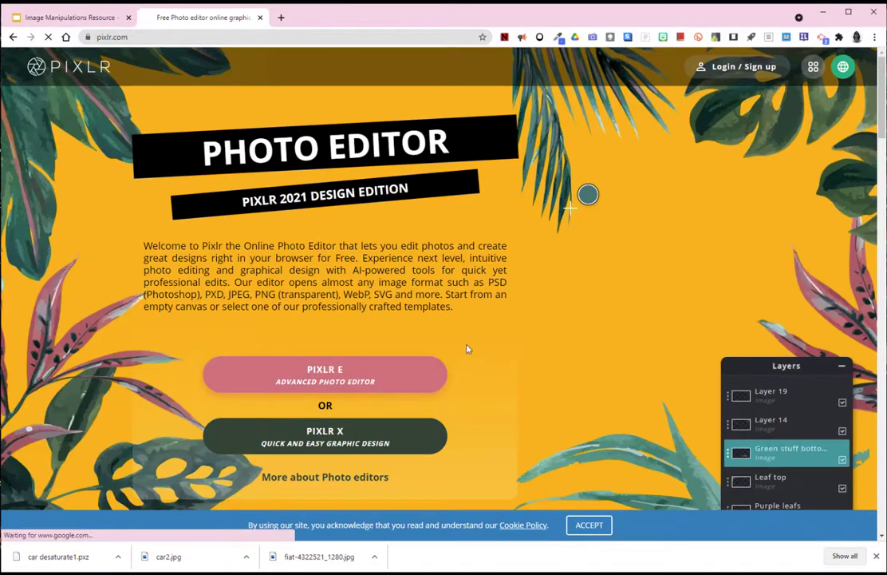
left_click(493, 225)
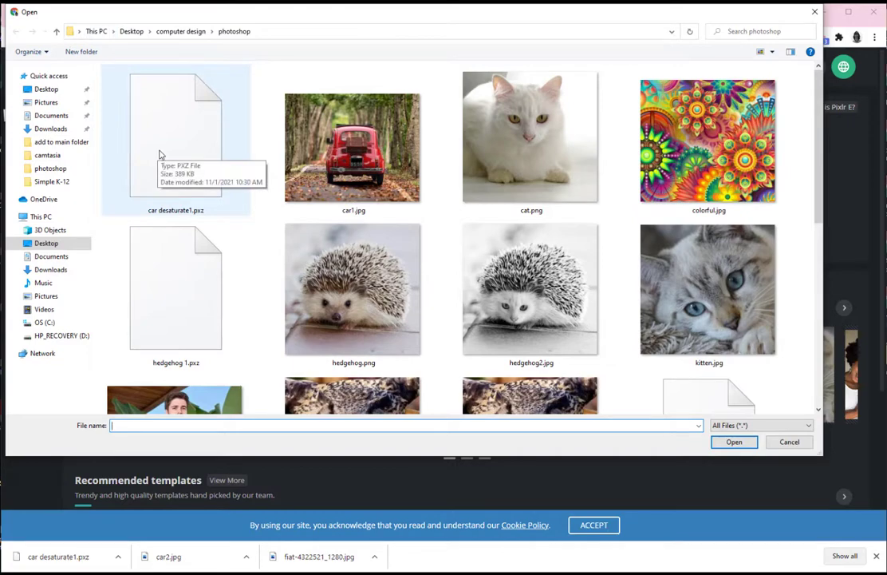
double_click(168, 125)
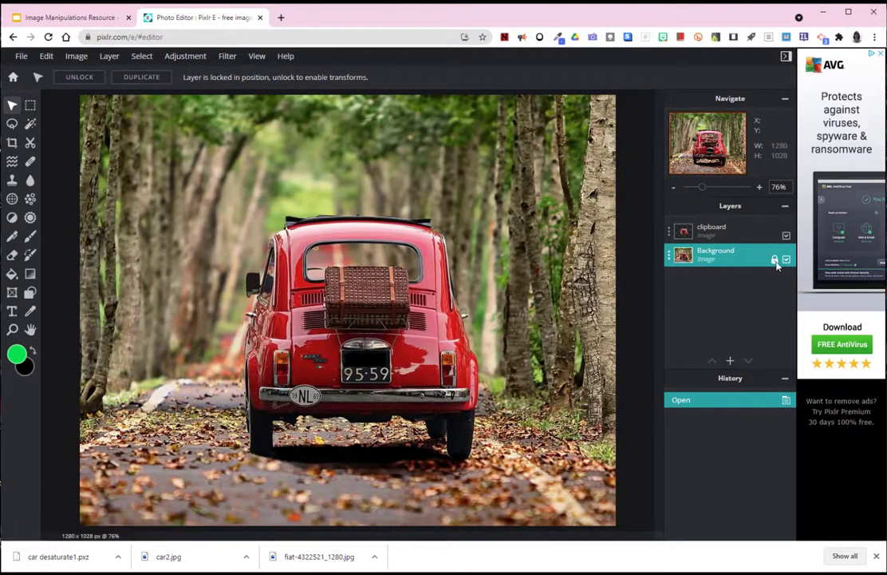
- Hide the Background layer to isolate the pasted car cutout for close-up editing
left_click(787, 260)
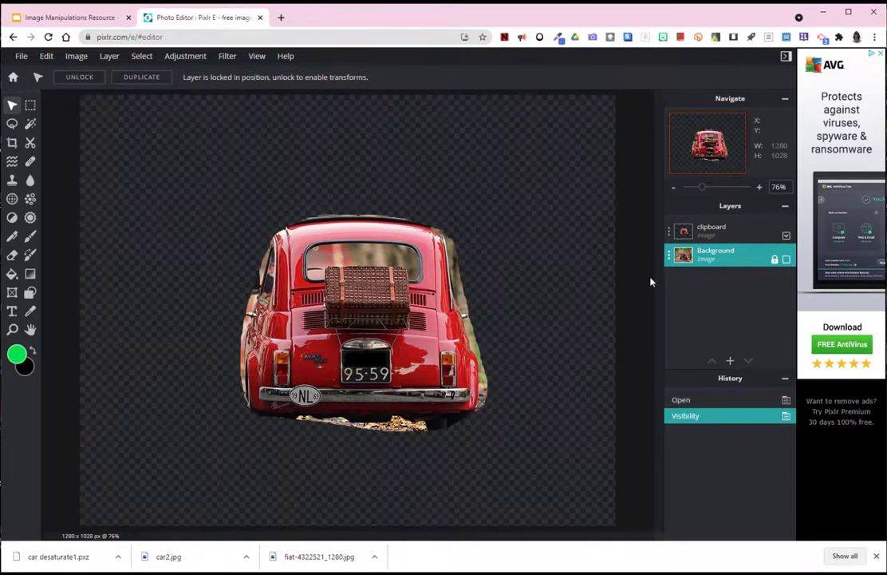
left_click(12, 329)
left_click(431, 282)
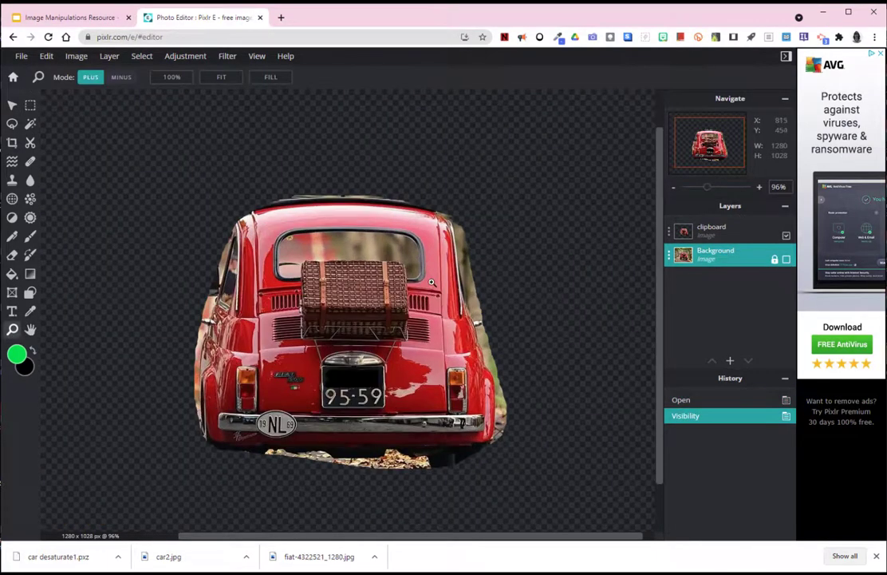
left_click(524, 221)
key("ctrl+plus")
key("ctrl+plus")
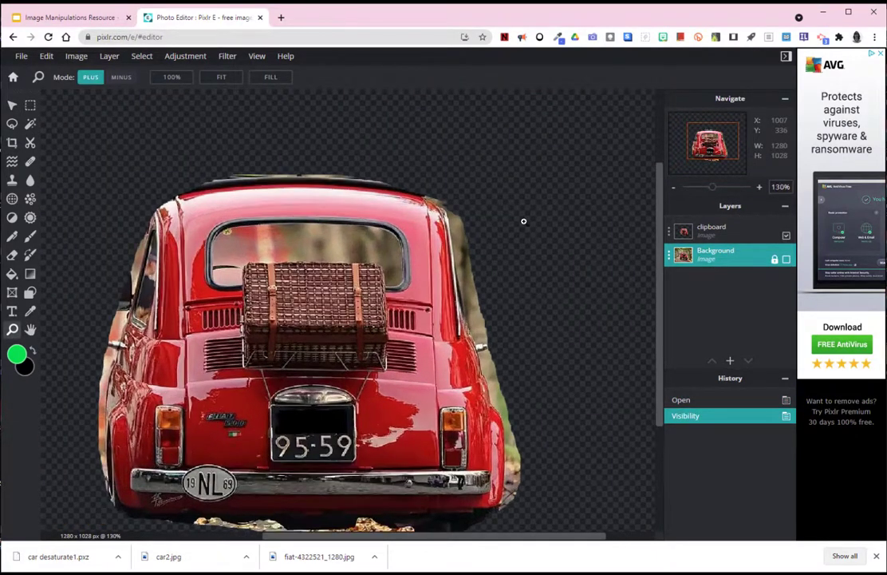
key("ctrl+minus")
key("ctrl+minus")
key("ctrl+minus")
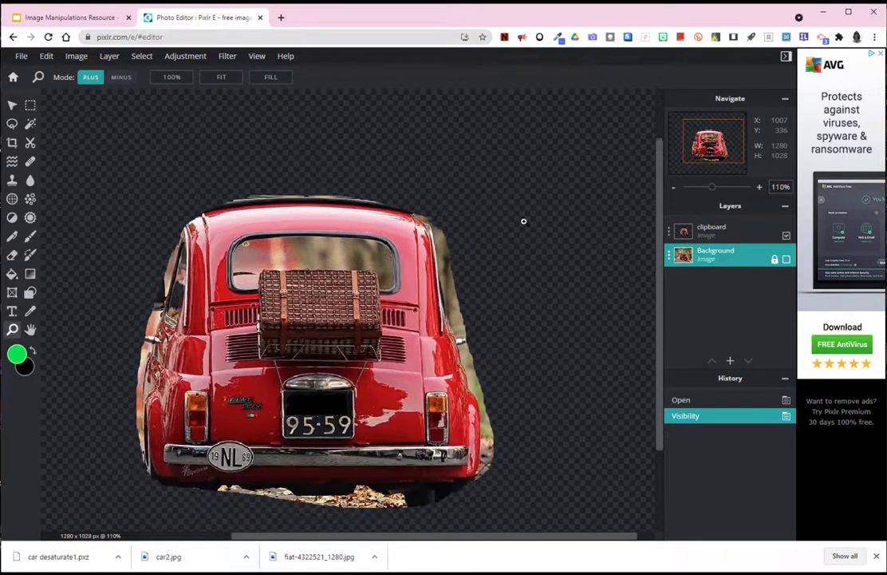
- Activate the Eraser and open its brush settings
left_click(12, 254)
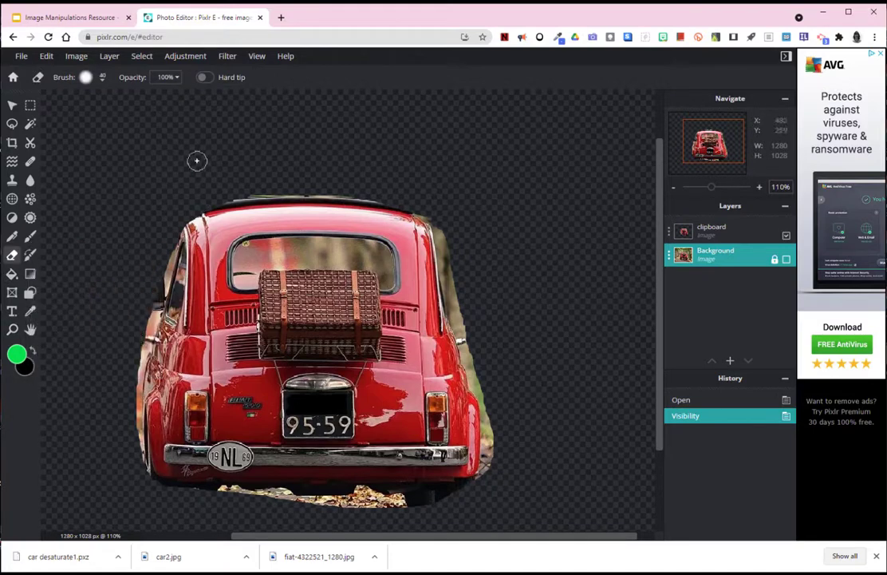
left_click(87, 80)
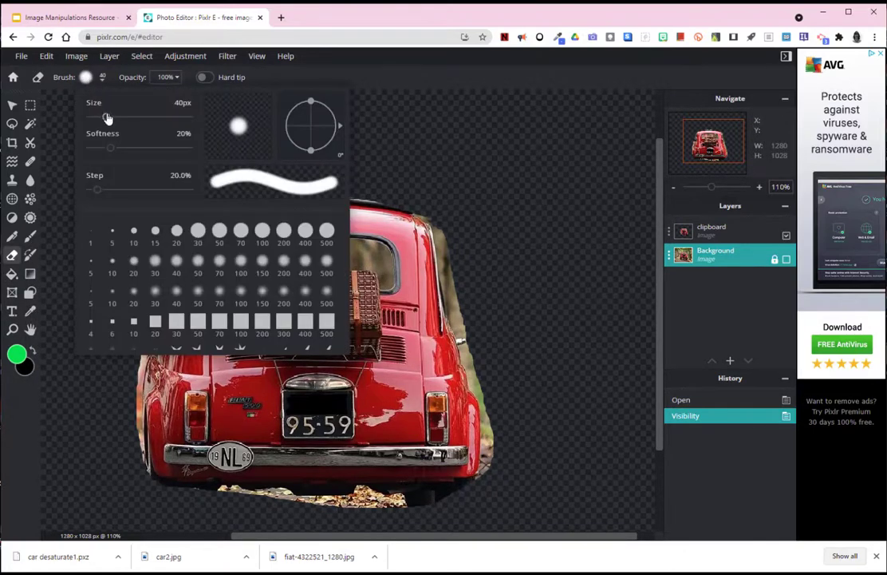
left_click(463, 202)
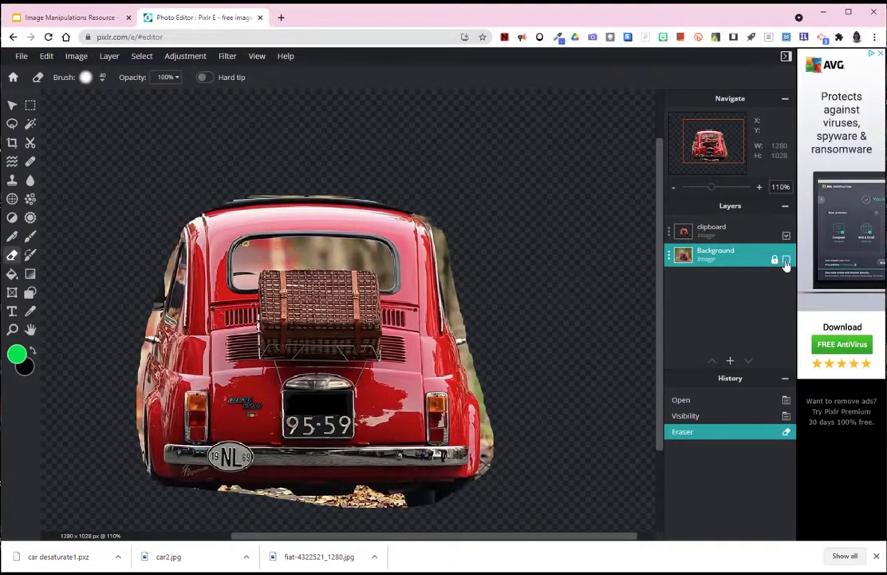
left_click(786, 261)
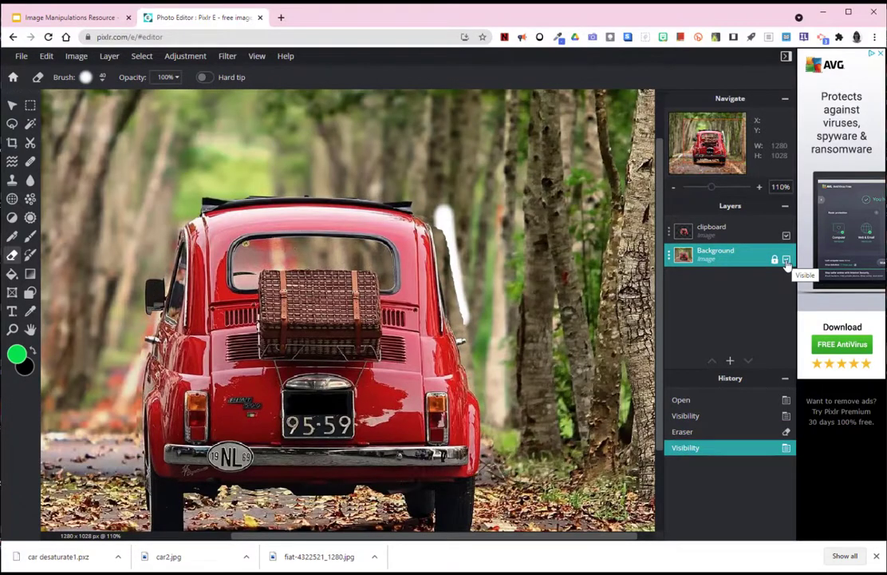
key("ctrl+z")
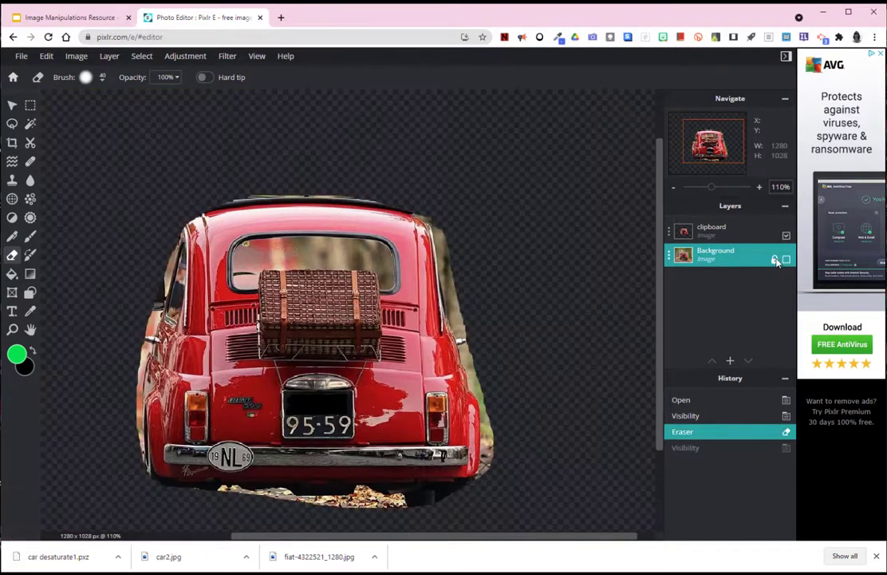
key("ctrl+z")
left_click(786, 261)
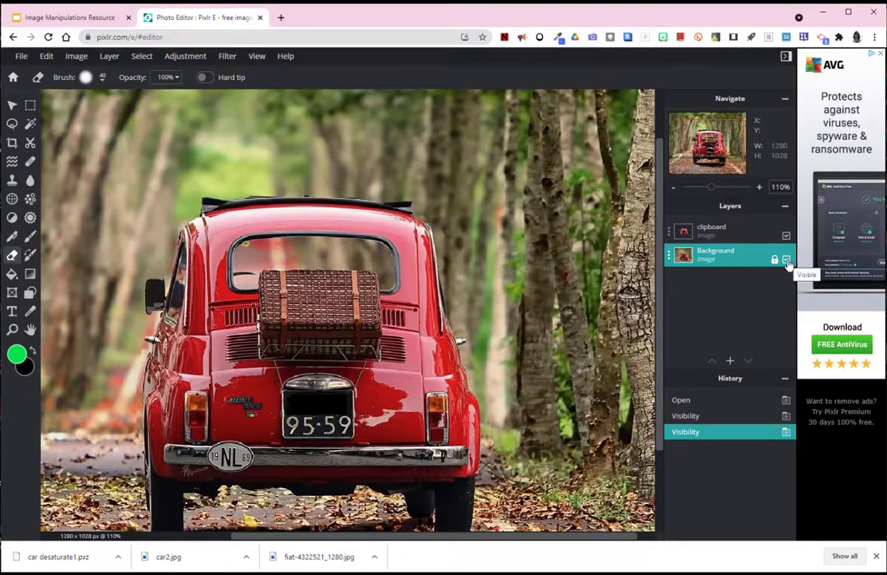
left_click(786, 261)
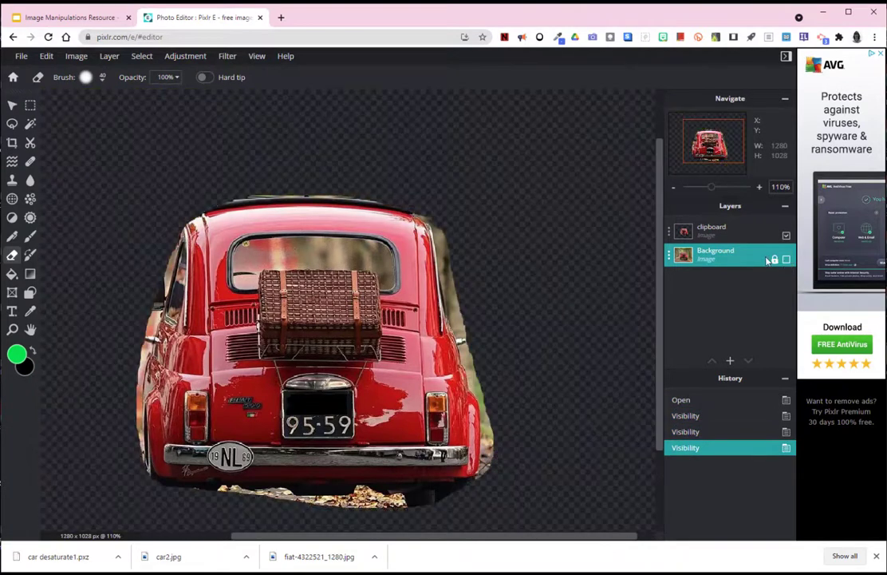
- Erase the leftover scenery around the car's outline on the clipboard layer with the soft 40 px eraser
left_click(720, 231)
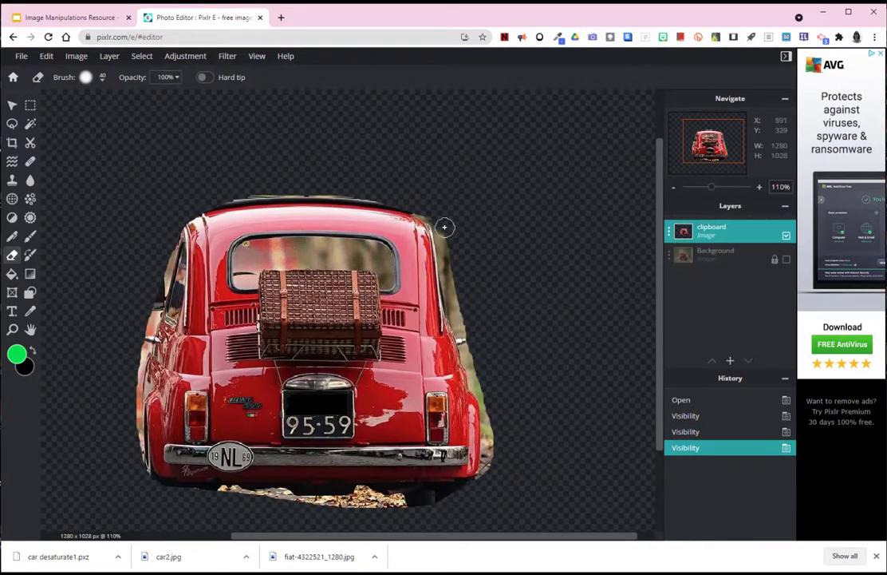
mouse_move(451, 259)
left_mouse_down()
mouse_move(464, 345)
mouse_move(486, 393)
mouse_move(351, 399)
left_mouse_up()
key("ctrl+z")
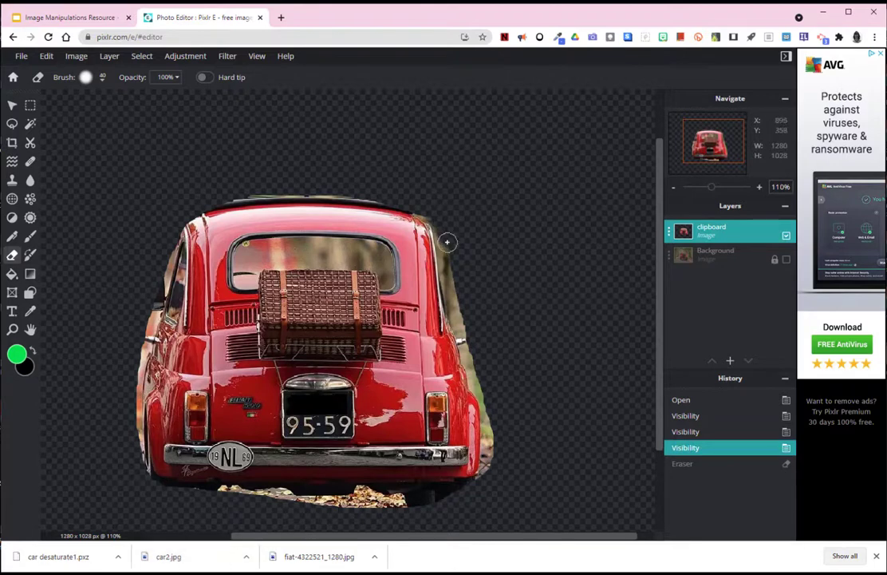
left_click_drag(447, 266, 458, 295)
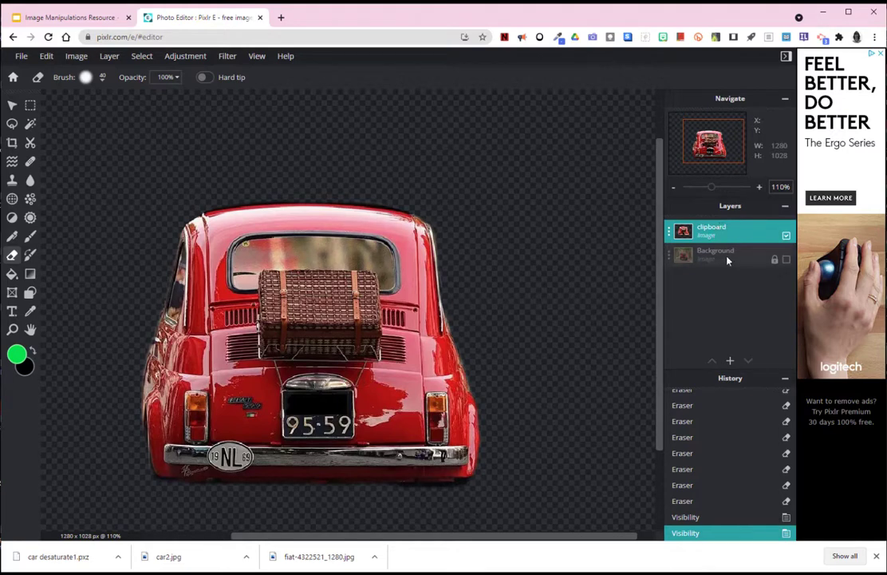
- Show the Background layer again and convert it to black and white with Auto B&W
left_click(786, 261)
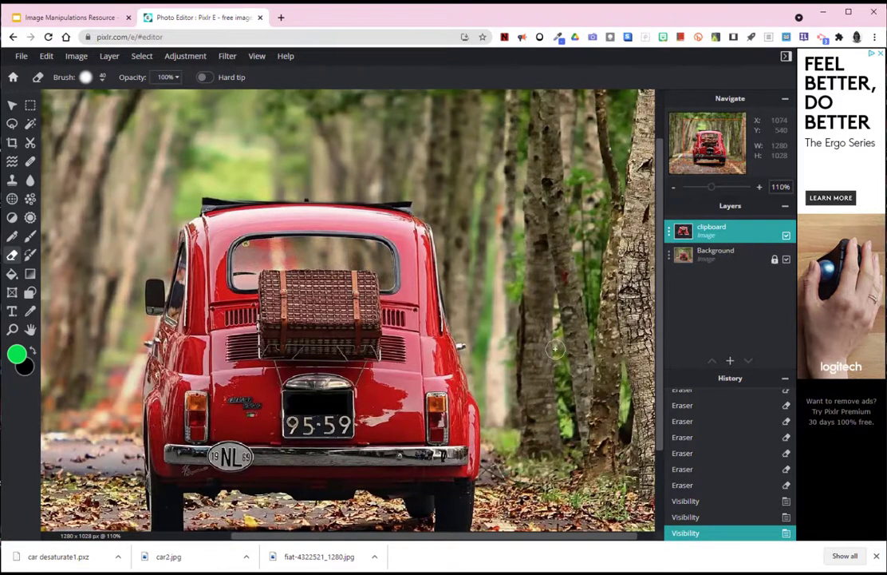
left_click(727, 260)
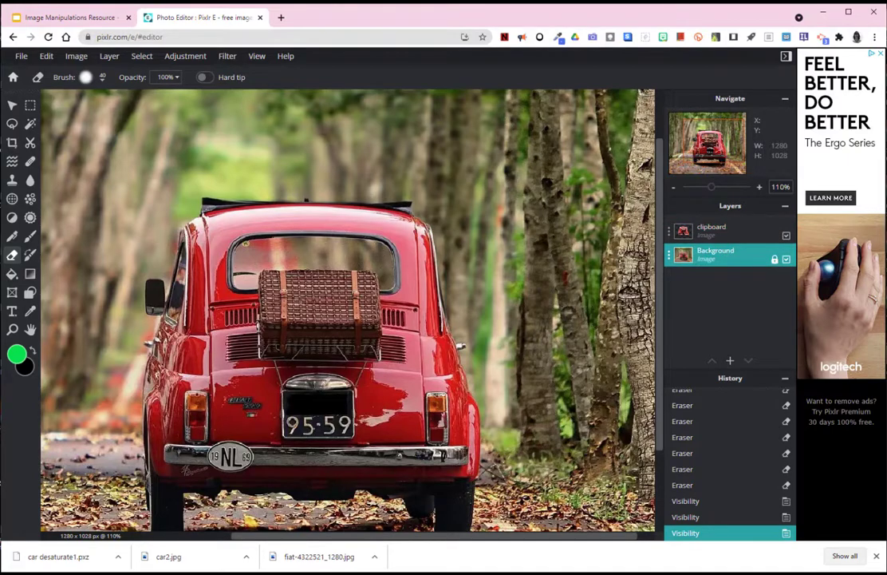
left_click(196, 58)
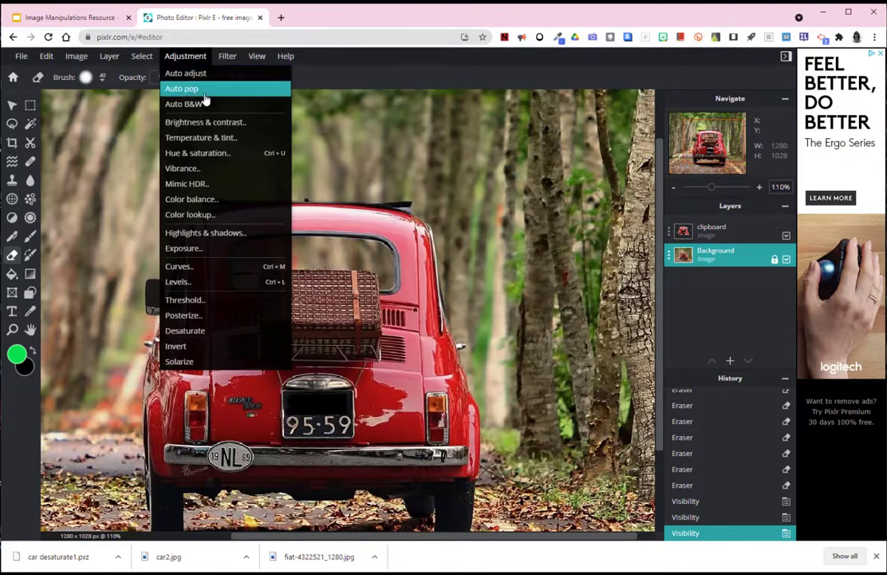
left_click(203, 105)
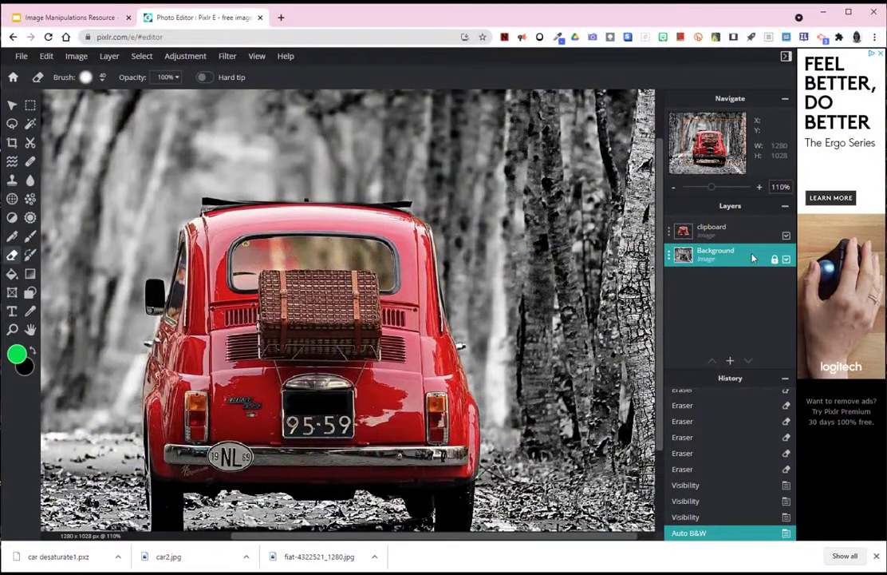
- Erase the colored scenery seen through the car's rear window on the clipboard layer
left_click(713, 234)
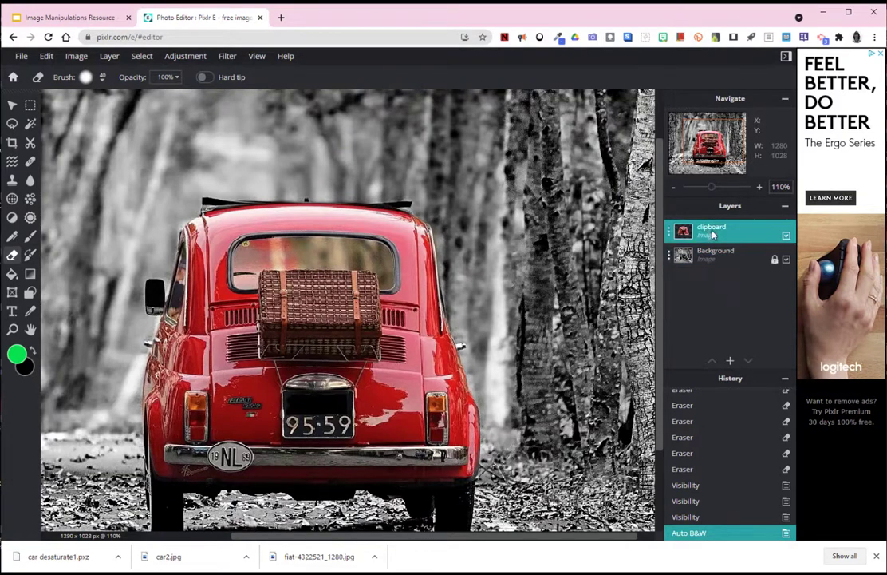
mouse_move(250, 220)
left_mouse_down()
mouse_move(317, 225)
mouse_move(310, 223)
left_mouse_up()
mouse_move(358, 252)
left_mouse_down()
mouse_move(264, 245)
mouse_move(243, 250)
mouse_move(244, 282)
left_mouse_up()
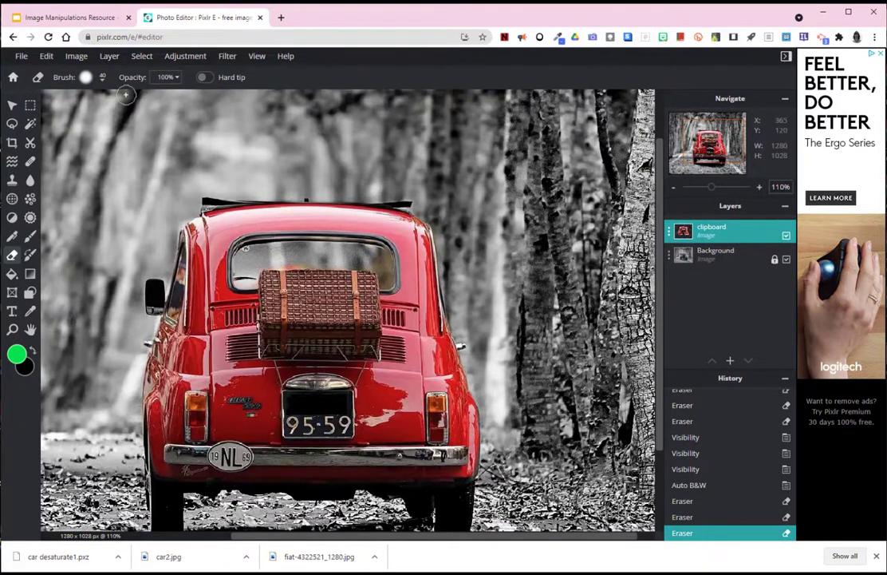
- Shrink the eraser brush to a few pixels and erase colored remnants at the rear window's right side
left_click(85, 77)
left_click_drag(106, 118, 91, 118)
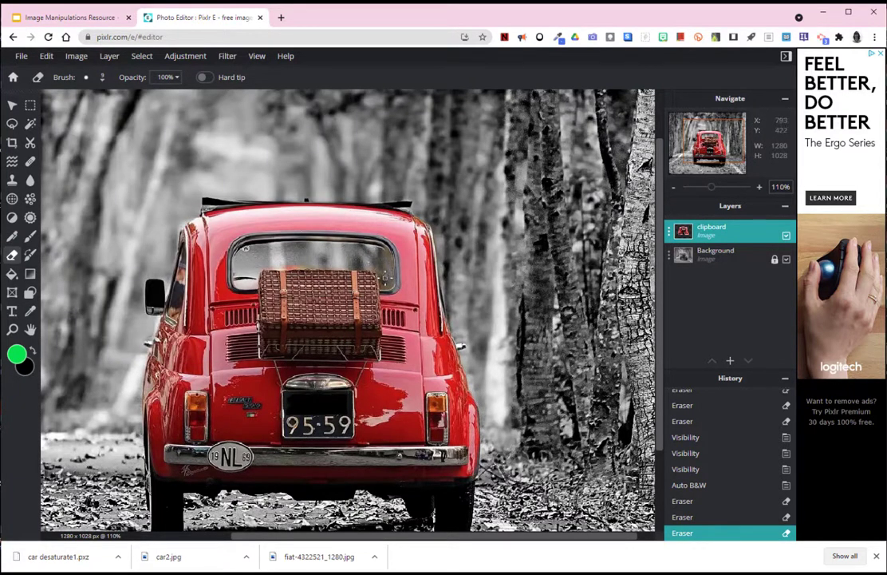
left_click_drag(382, 253, 369, 261)
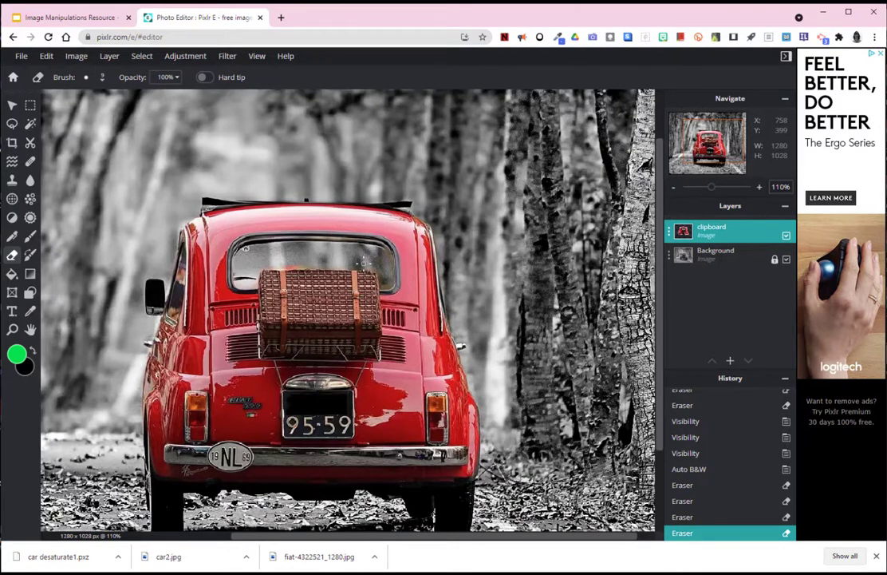
- Erase the remaining colored patches just above the wicker basket and in the car's left side window
mouse_move(316, 292)
left_mouse_down()
mouse_move(290, 214)
mouse_move(321, 289)
left_mouse_up()
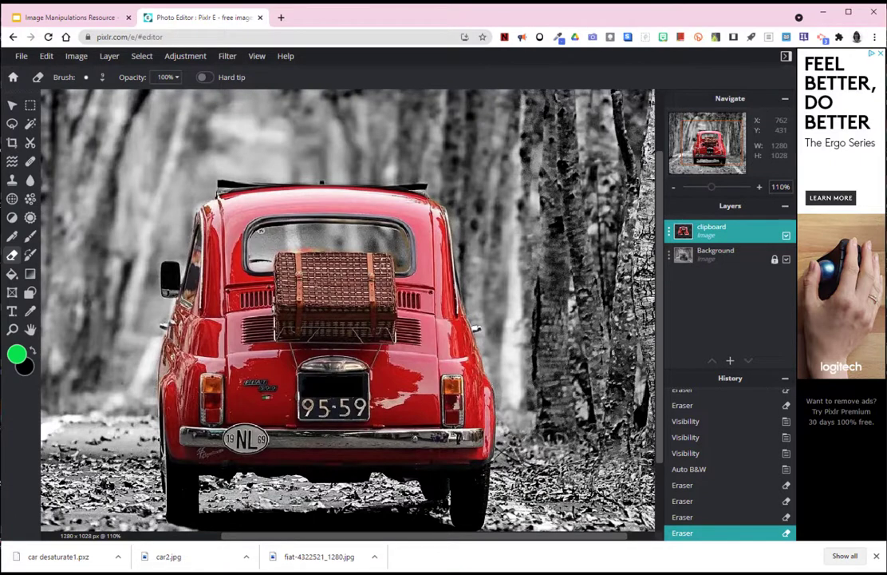
key("ctrl+plus")
key("ctrl+plus")
key("ctrl+plus")
key("ctrl+plus")
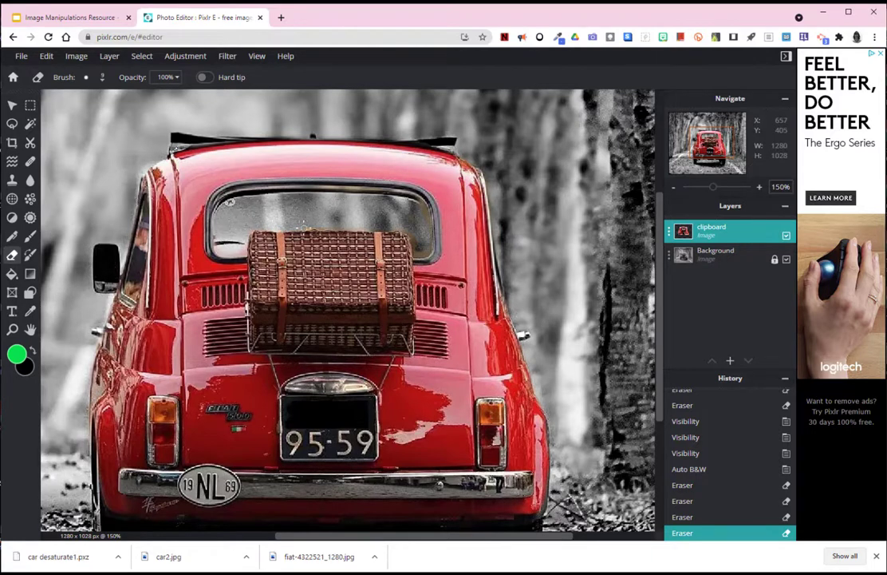
left_click_drag(304, 228, 265, 198)
left_click_drag(140, 255, 120, 204)
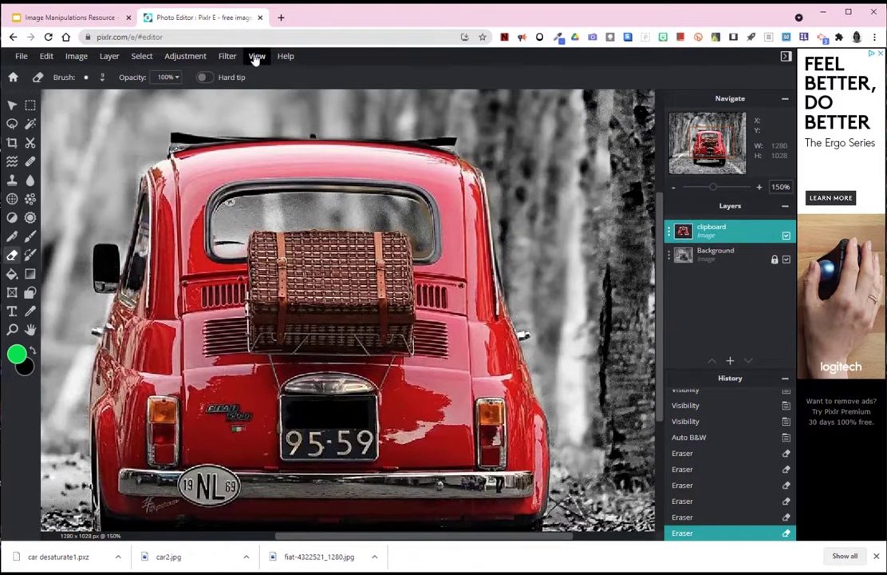
- Examine the whole picture with the red car against the black-and-white forest
left_click(256, 55)
left_click(275, 89)
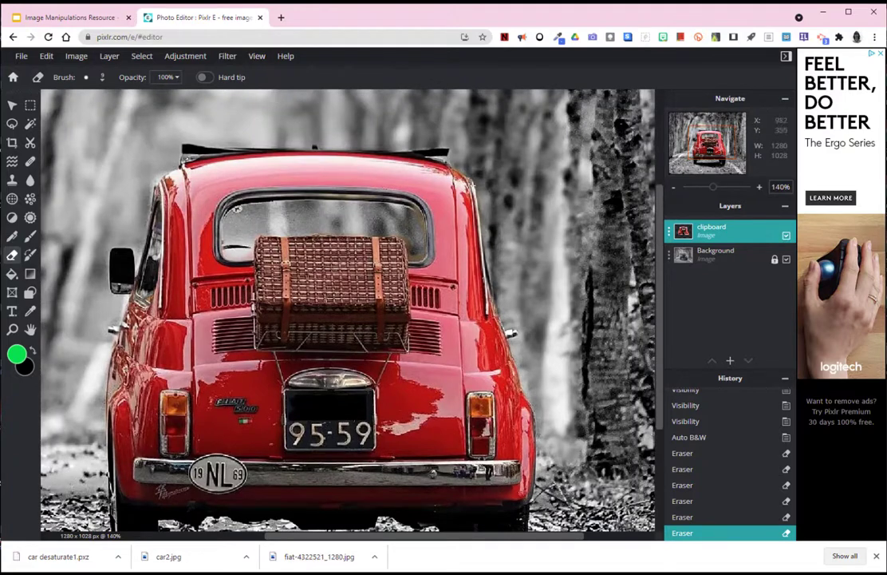
key("ctrl+minus")
key("ctrl+minus")
key("ctrl+minus")
key("ctrl+minus")
key("ctrl+minus")
key("ctrl+minus")
key("ctrl+minus")
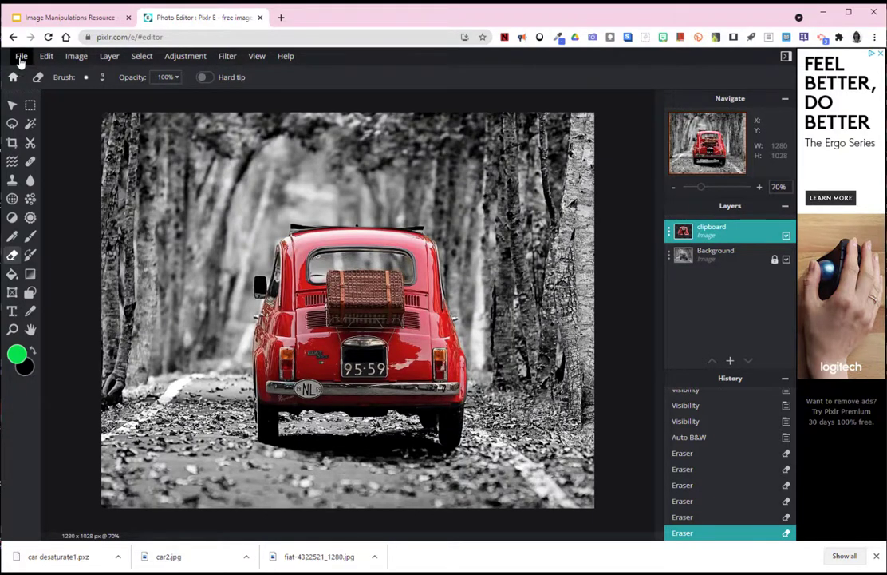
- Save the picture as a high-quality JPG named "car desaturate 2" and download it
left_click(20, 58)
left_click(32, 151)
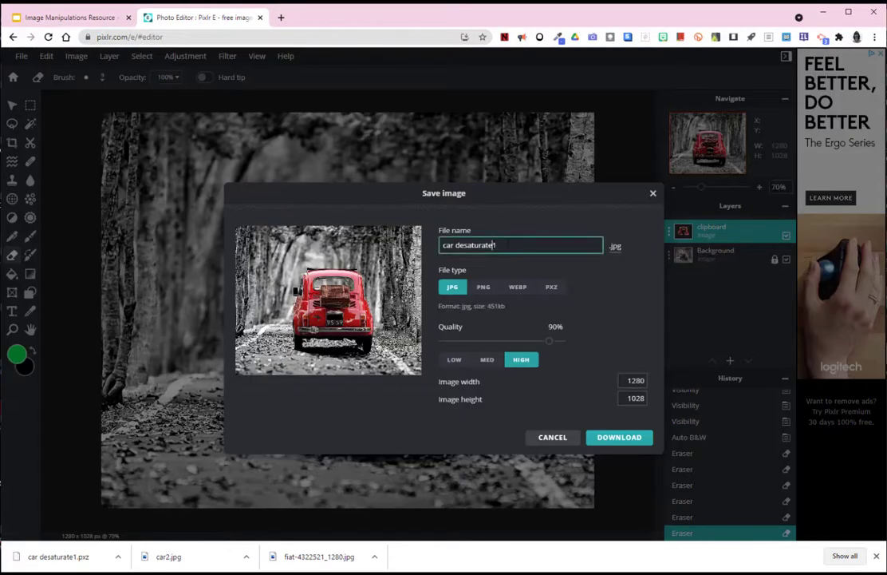
key("BackSpace")
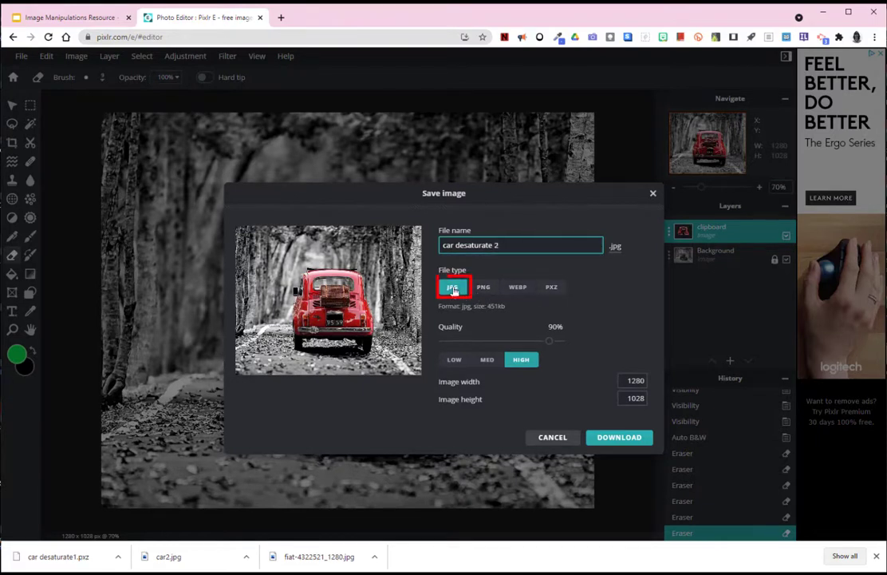
left_click(71, 18)
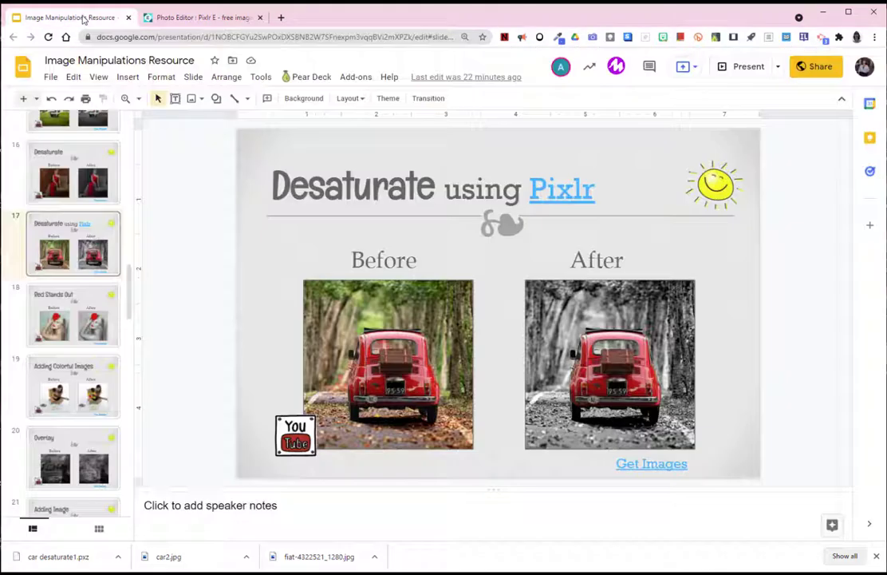
left_click(147, 18)
left_click(632, 438)
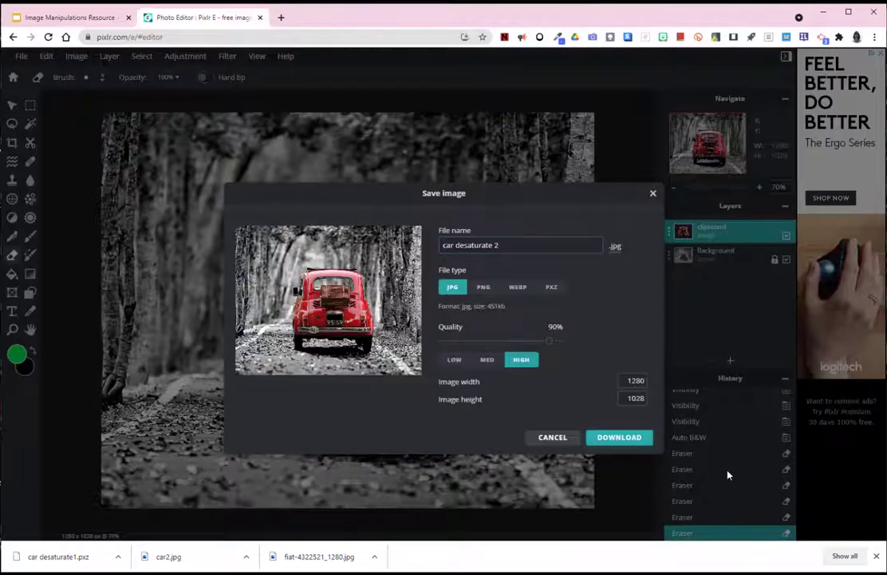
left_click(118, 557)
left_click(149, 519)
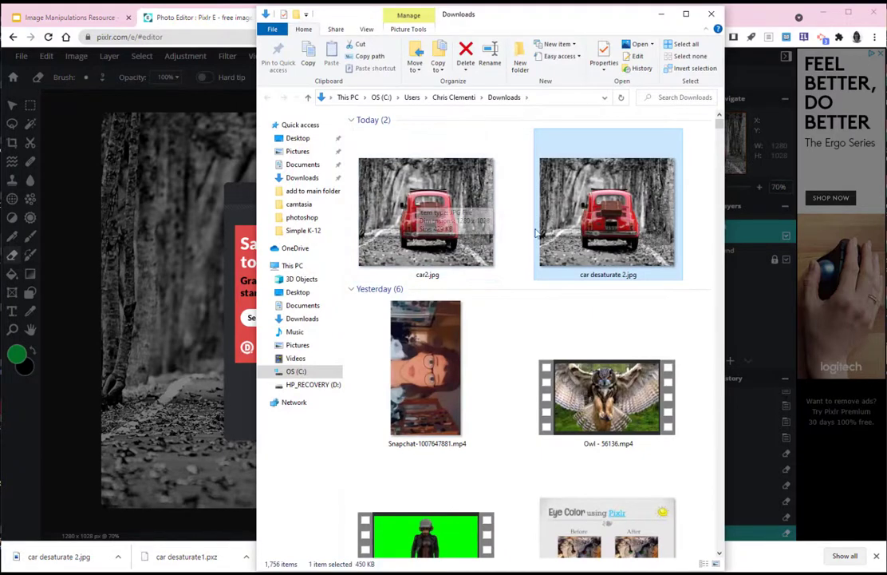
right_click(604, 192)
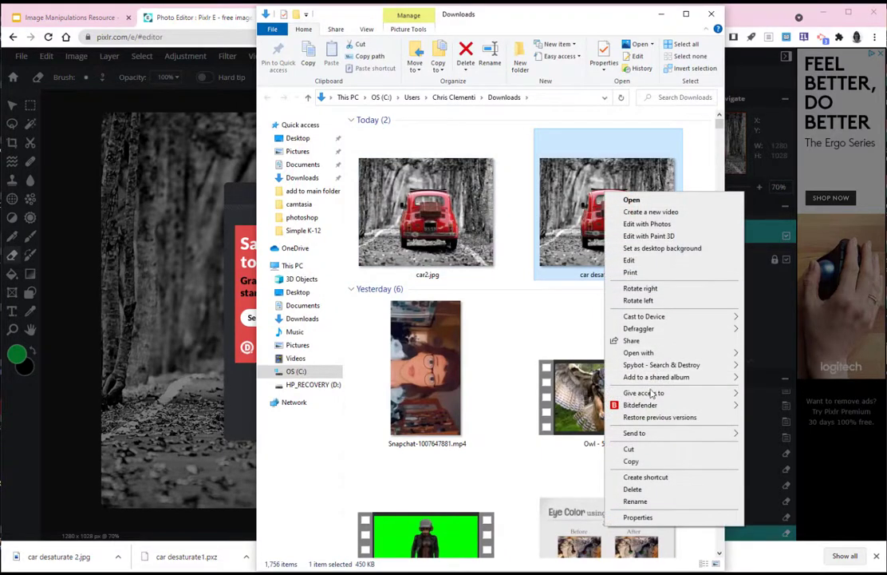
left_click(630, 461)
left_click(298, 138)
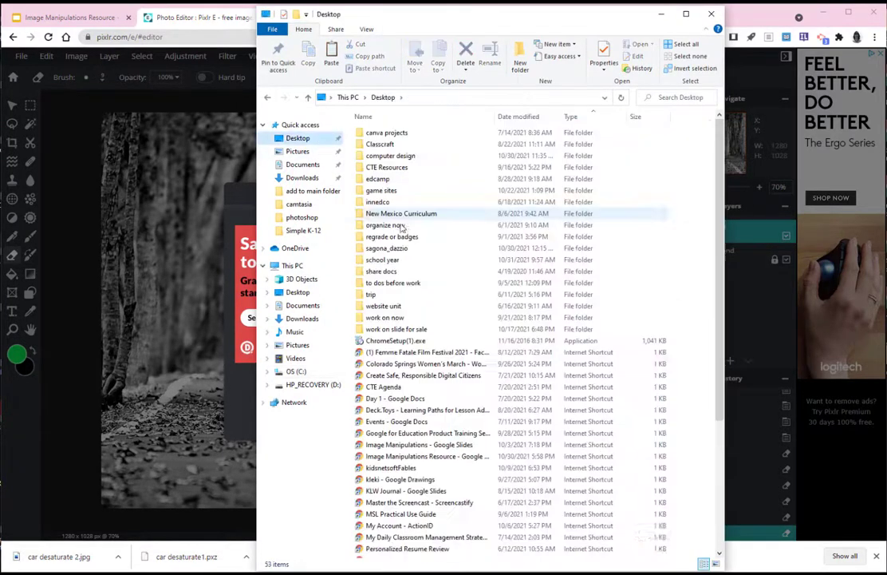
double_click(391, 156)
double_click(378, 190)
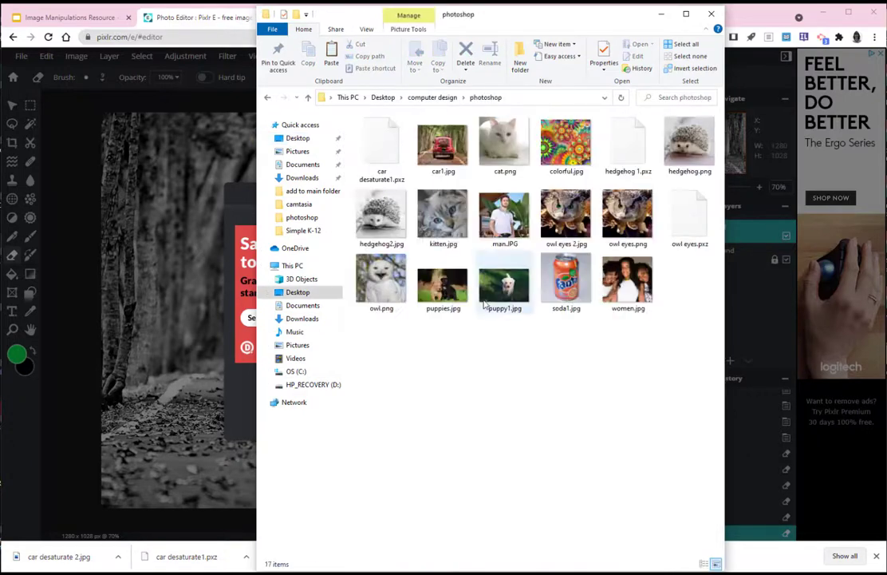
right_click(465, 372)
left_click(503, 443)
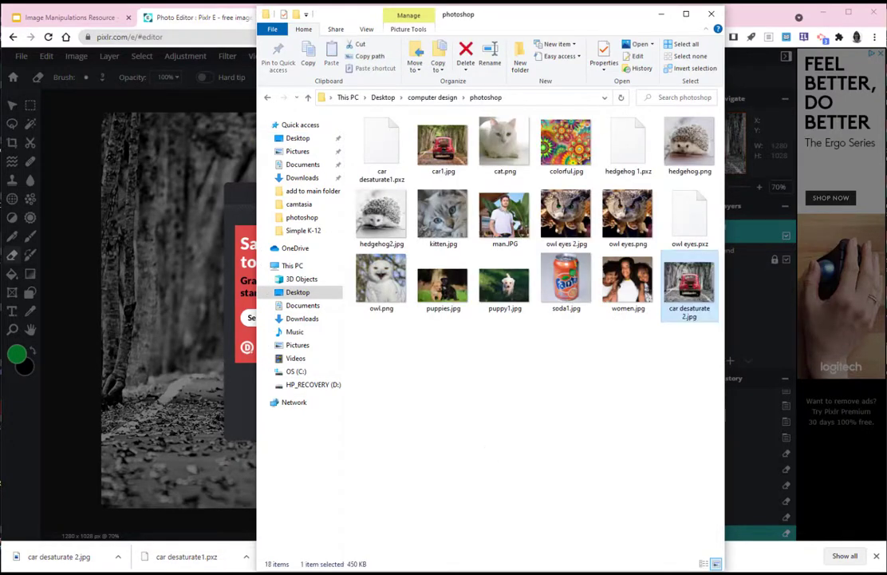
- Close the photoshop folder window and return to the Image Manipulations Resource presentation in Google Slides
left_click(711, 14)
left_click(74, 17)
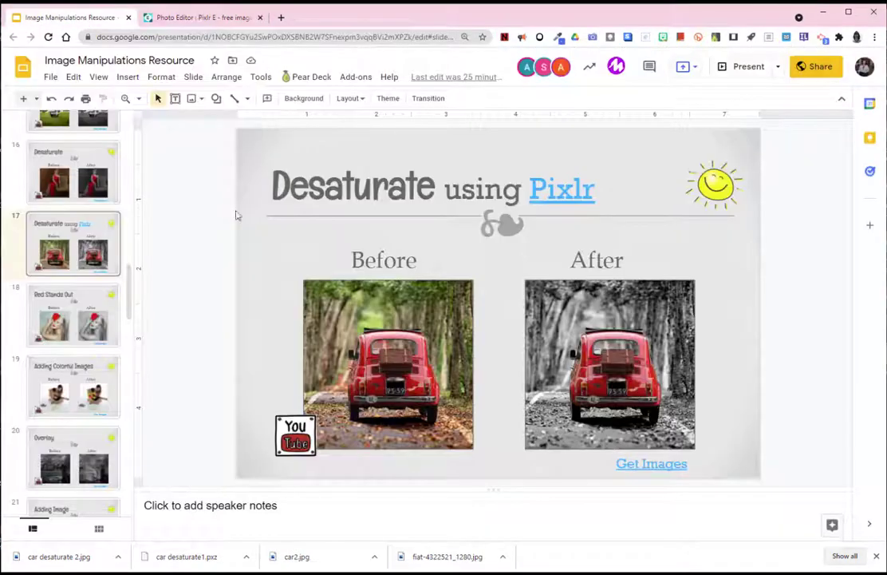